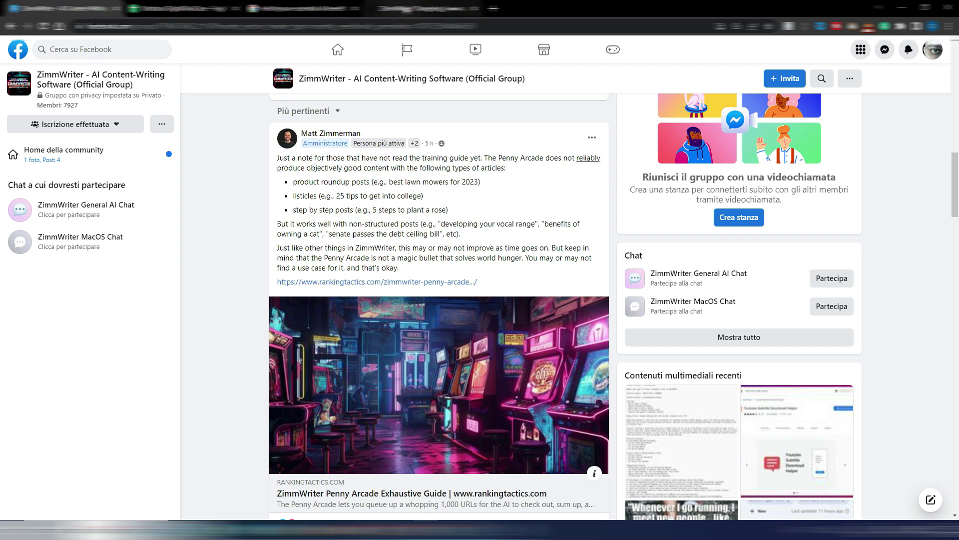
- Review the ZimmWriter changelog page, the Penny Arcade post in the Facebook group and the pricing plans
click(406, 10)
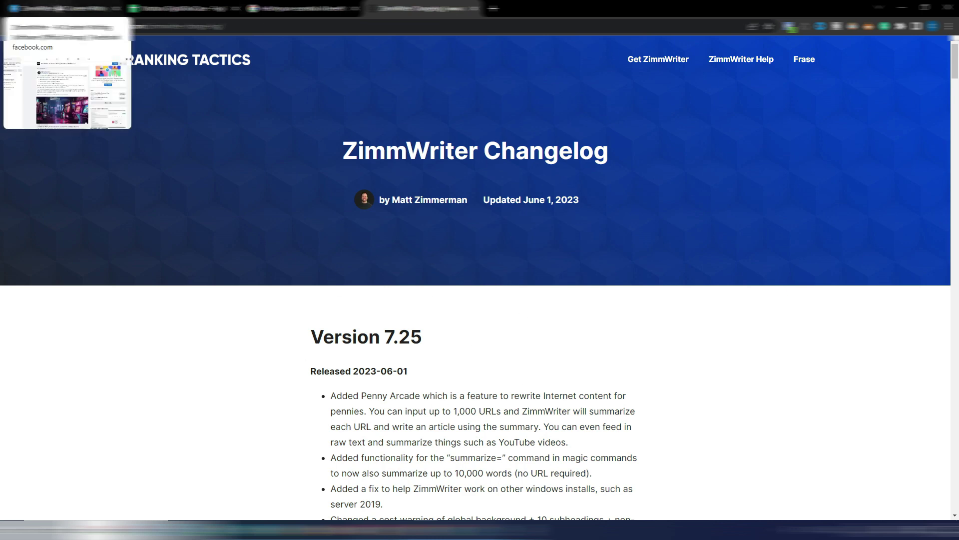
click(65, 8)
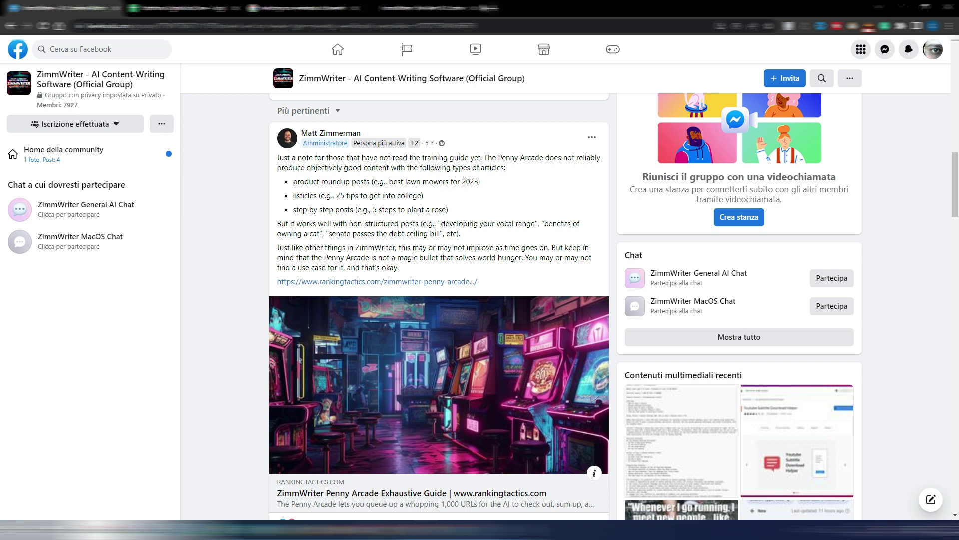
key(ctrl+Tab)
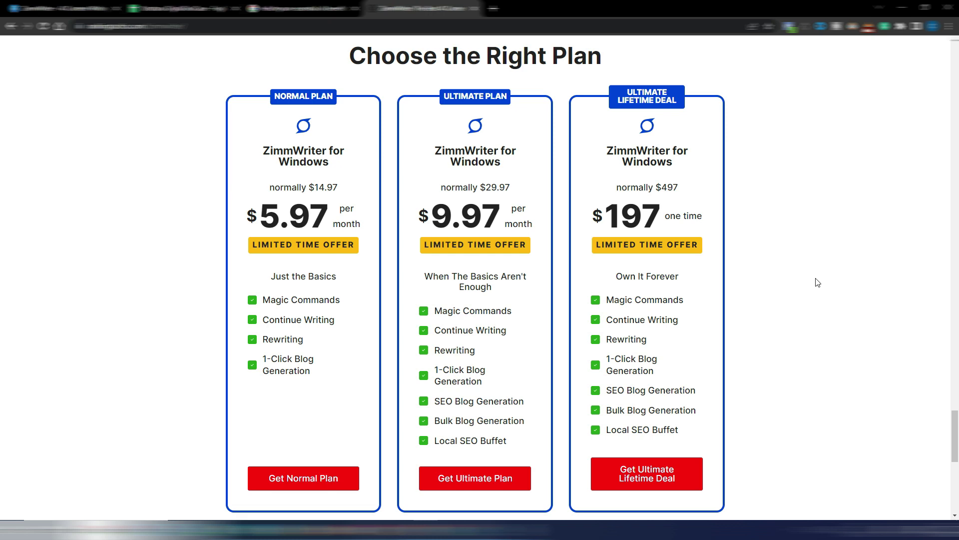
- Switch to the ZimmWriter program and open its Penny Arcade tool
key(ctrl+1)
key(alt+Tab)
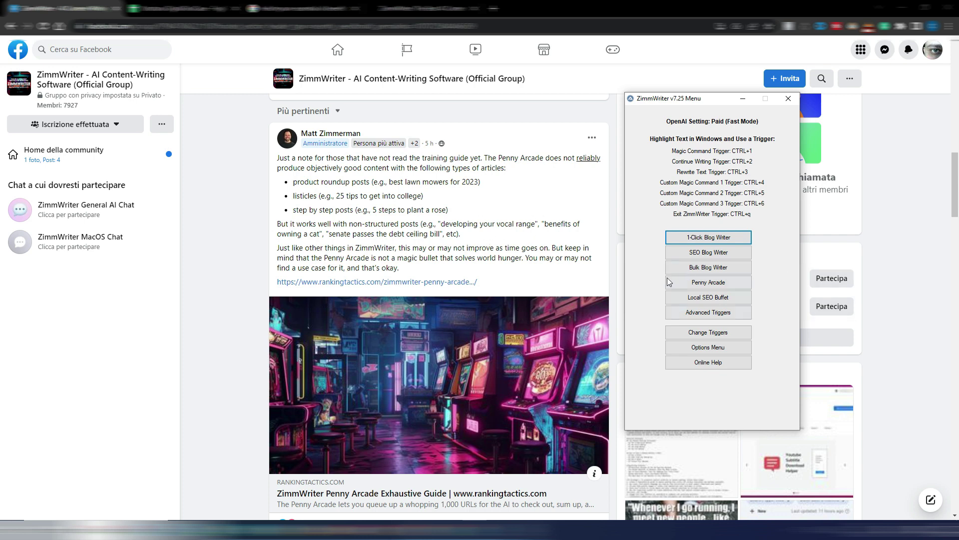
click(701, 284)
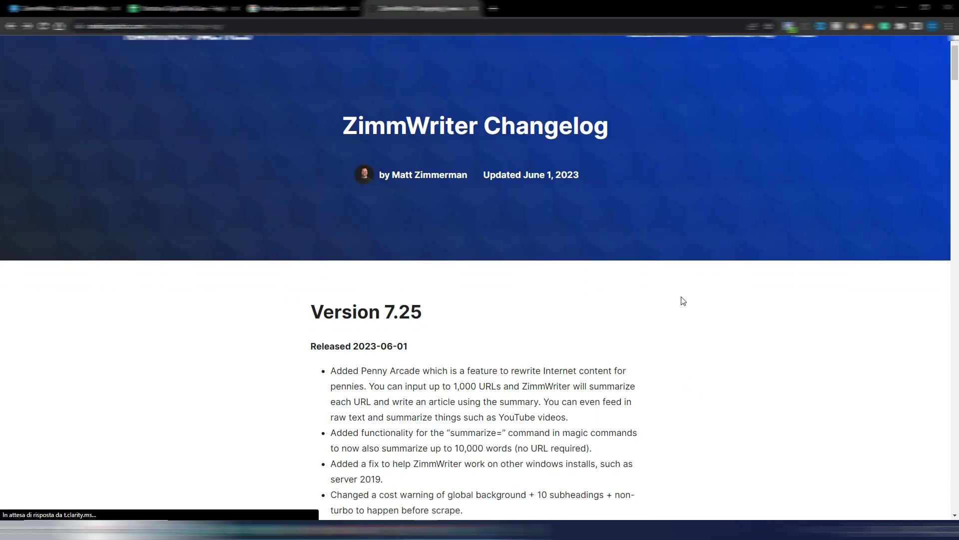
- Read the Version 7.25 release notes in the ZimmWriter changelog, then return to the Facebook group post
scroll(682, 300, down, 2)
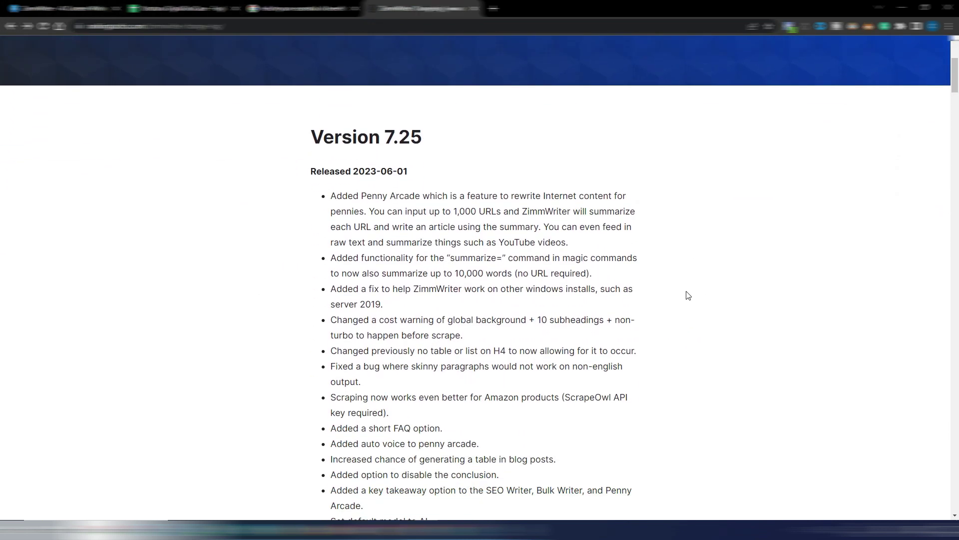
drag(354, 195, 438, 195)
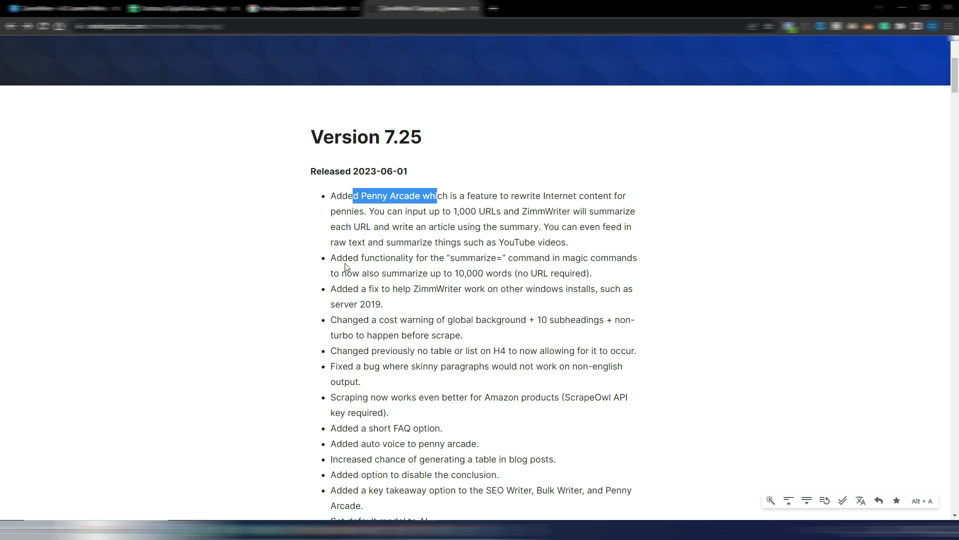
click(451, 260)
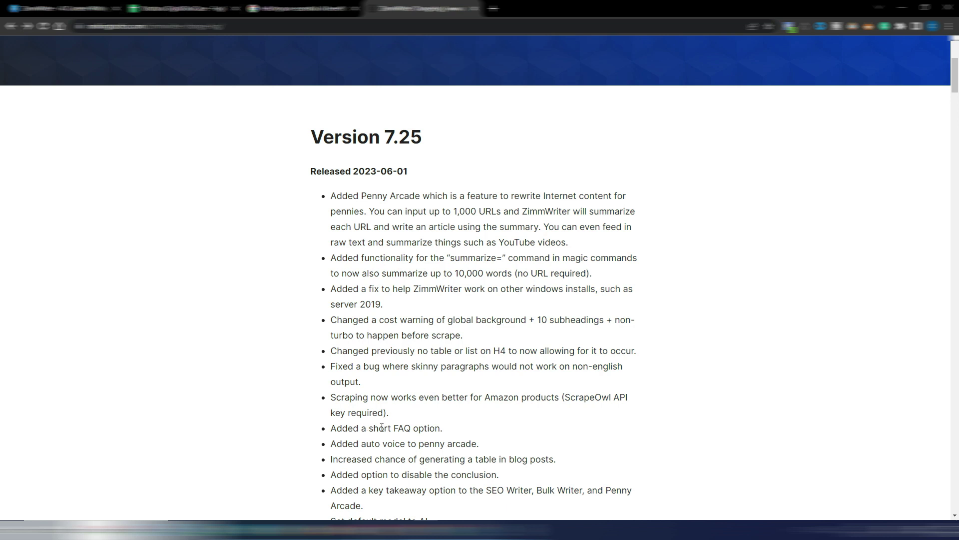
scroll(545, 450, down, 3)
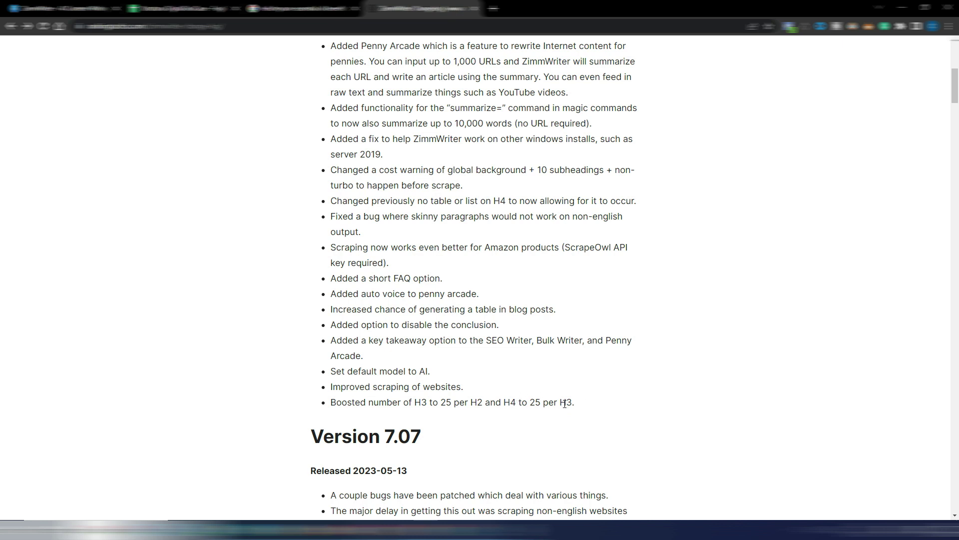
scroll(660, 404, up, 2)
scroll(660, 403, up, 2)
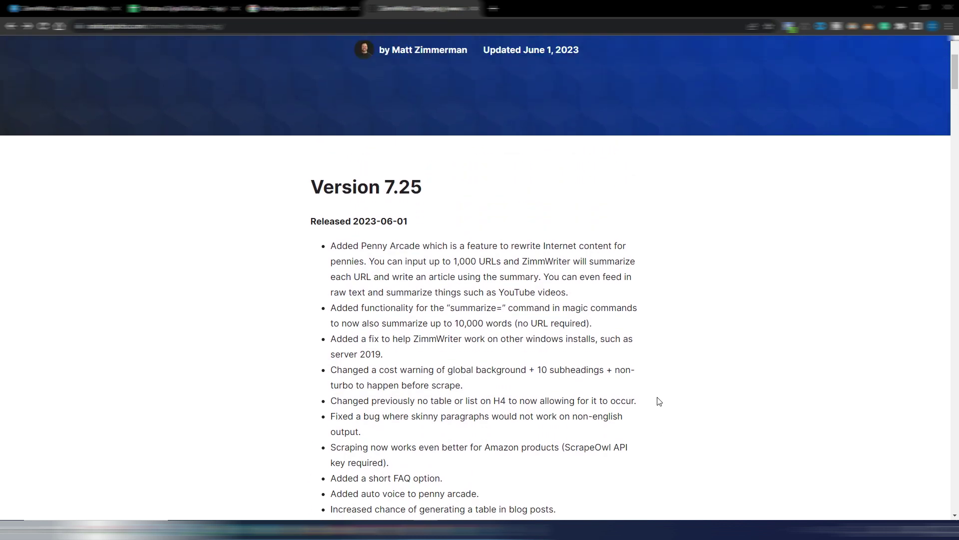
scroll(658, 401, up, 1)
scroll(658, 401, down, 3)
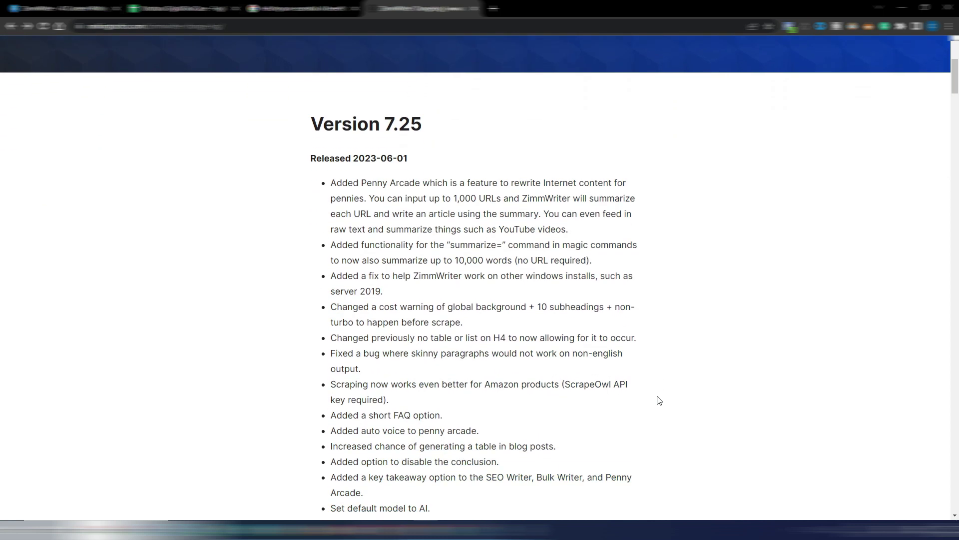
click(70, 9)
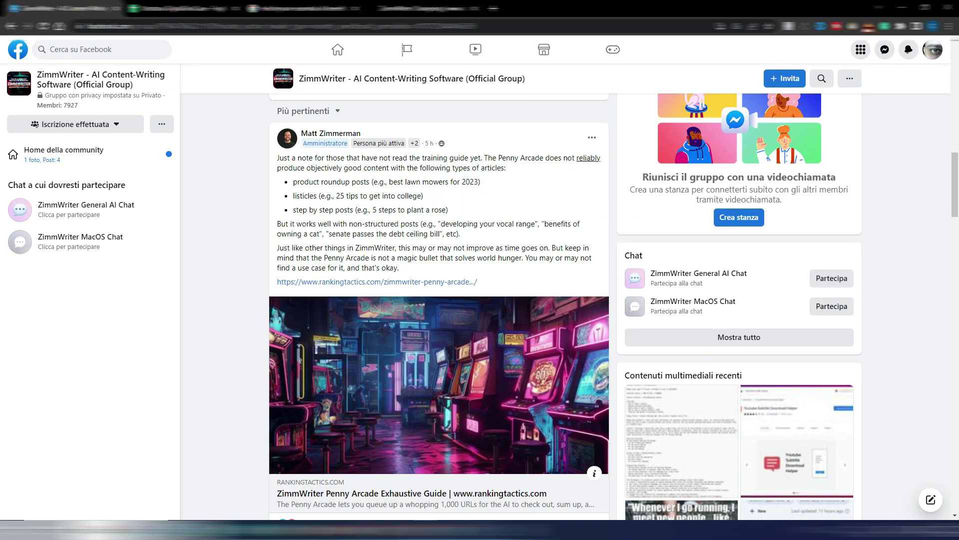
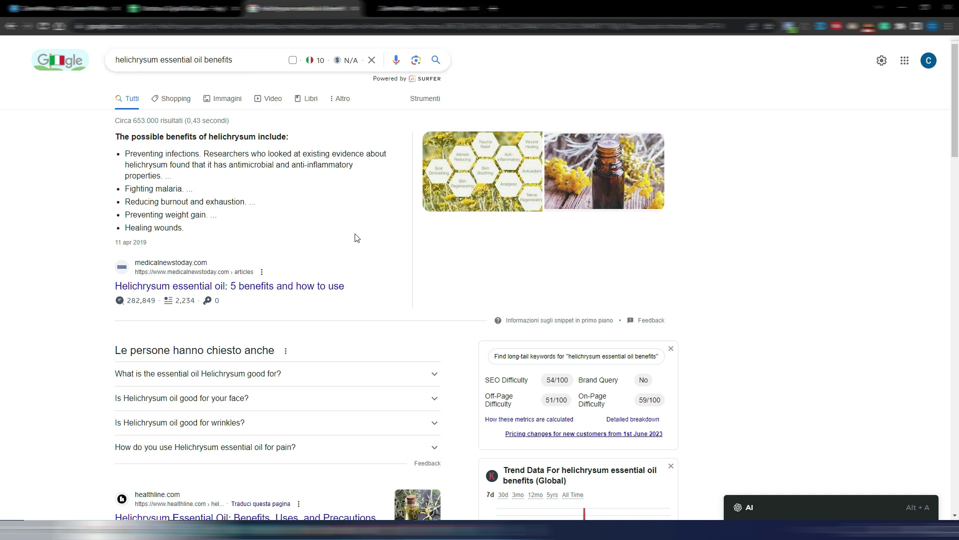
- Open the Medical News Today article from the Google results for helichrysum essential oil benefits and skim its sections
scroll(353, 259, down, 7)
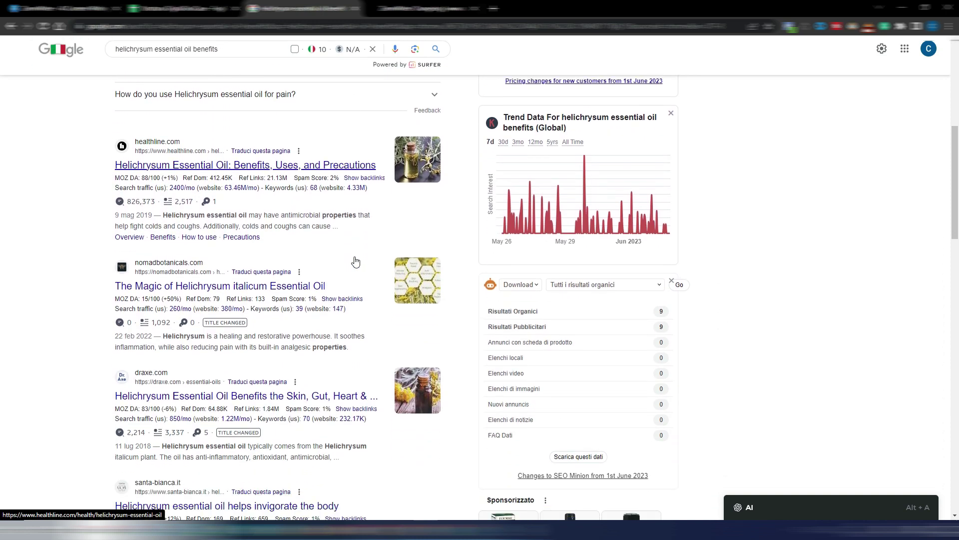
scroll(356, 260, up, 7)
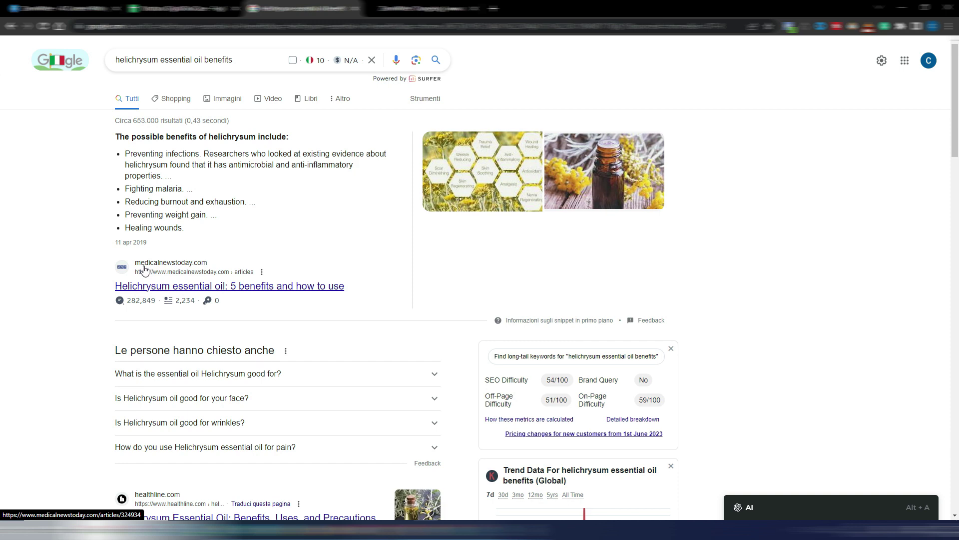
click(270, 289)
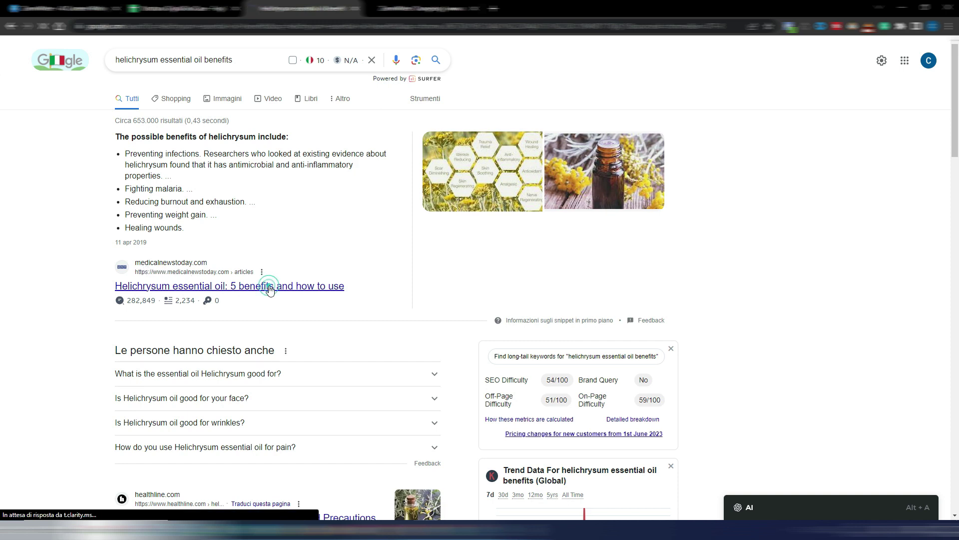
scroll(477, 316, down, 2)
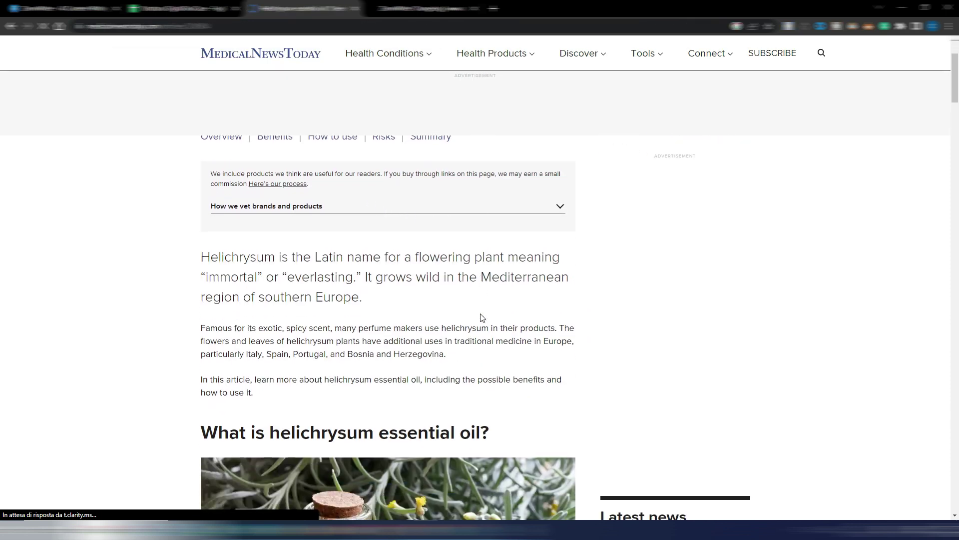
scroll(482, 318, down, 20)
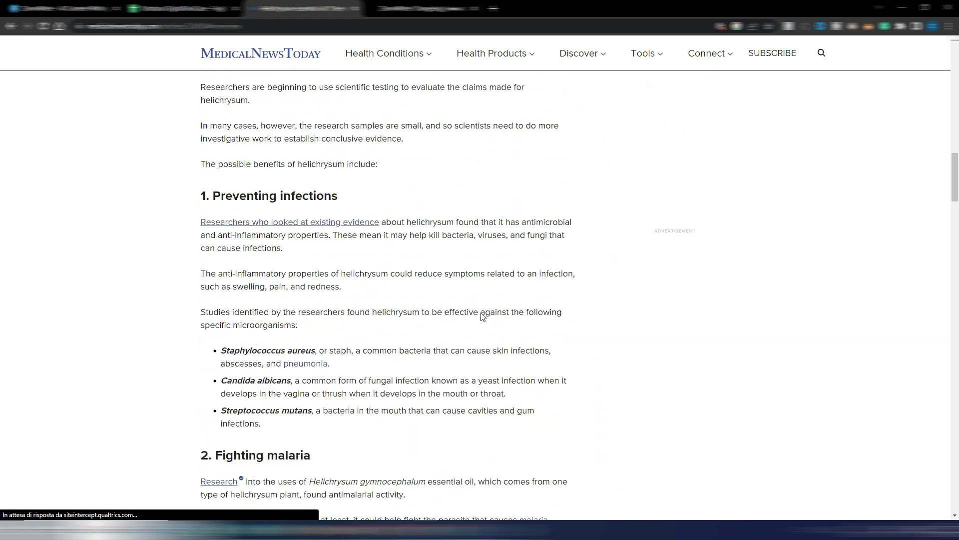
scroll(483, 317, down, 18)
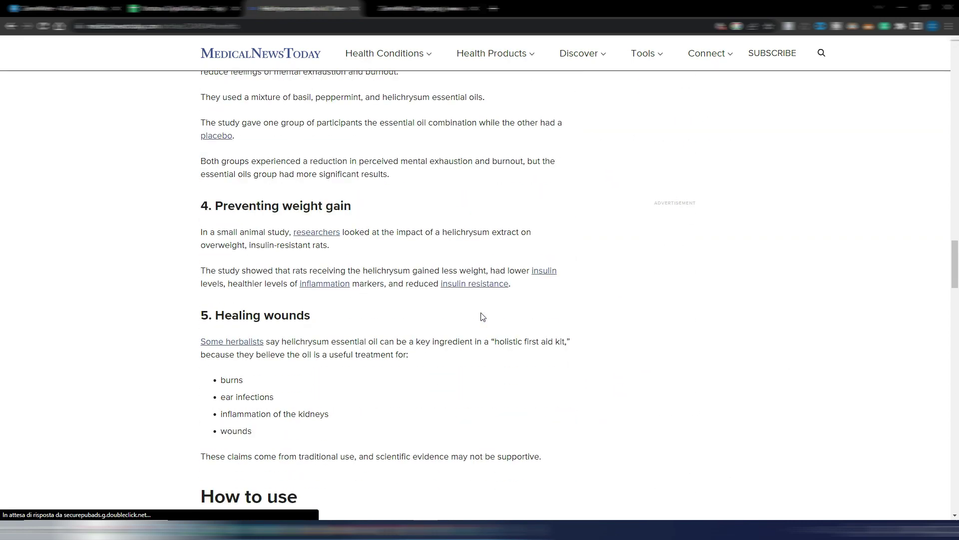
scroll(482, 316, up, 20)
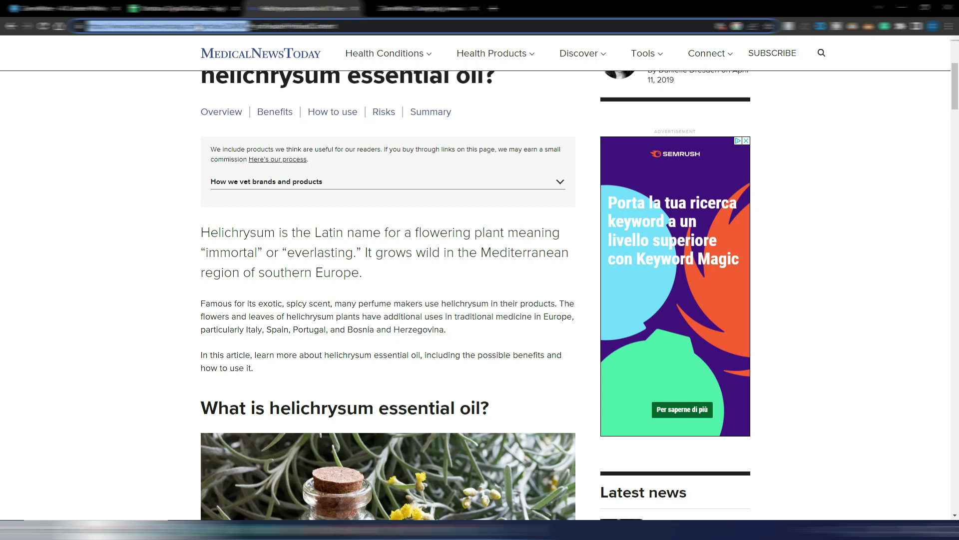
right_click(198, 26)
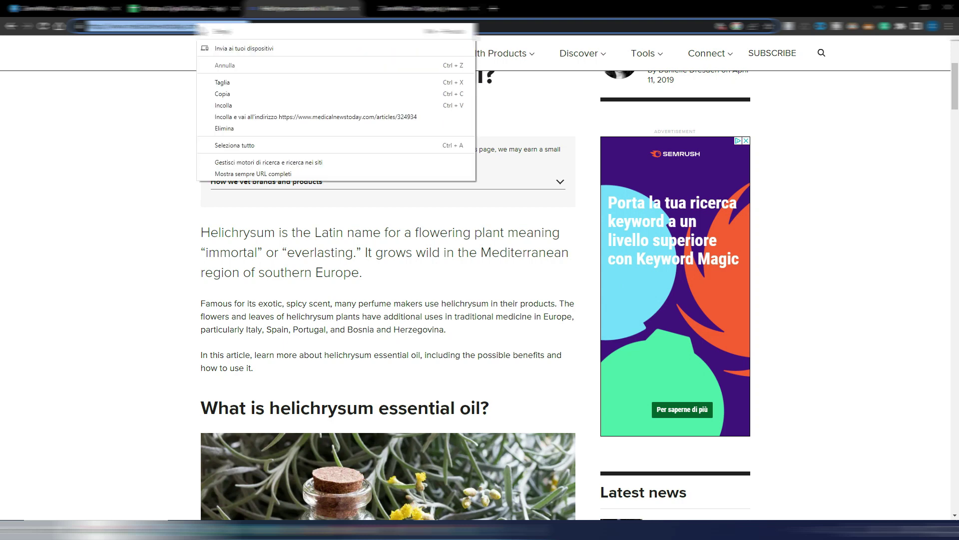
click(223, 94)
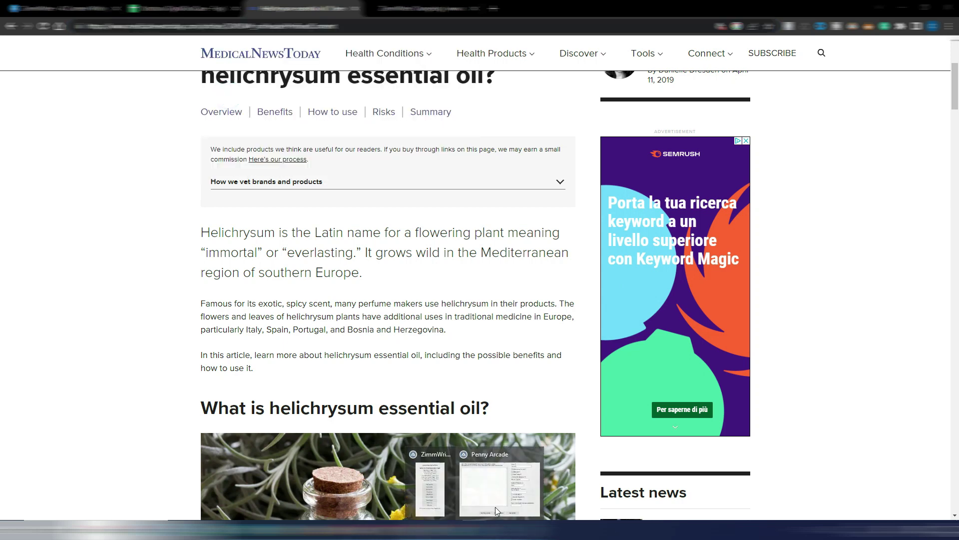
click(498, 510)
click(333, 168)
text(https://www.medicalnewstoday.com/articles/324934)
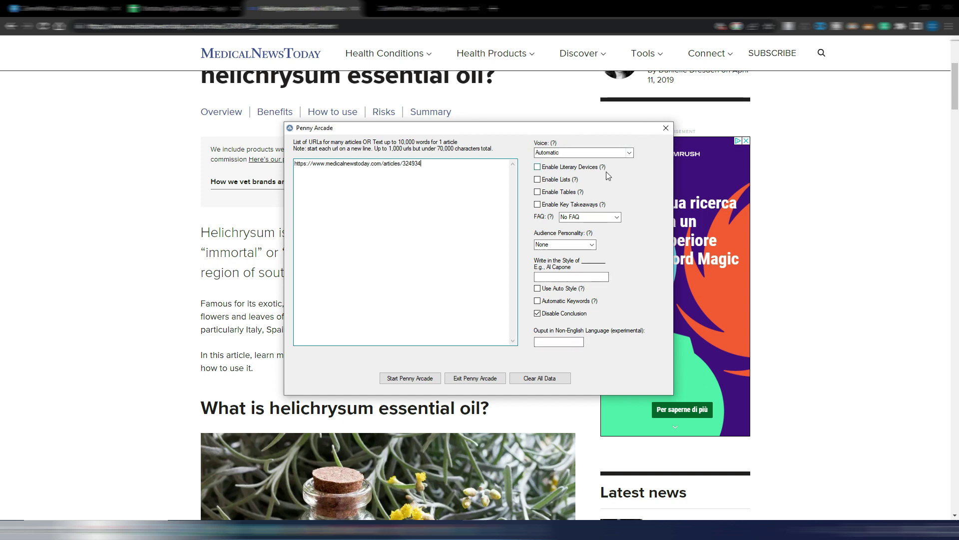
- Keep the voice on Automatic and enable lists, tables and key takeaways for the article
click(630, 153)
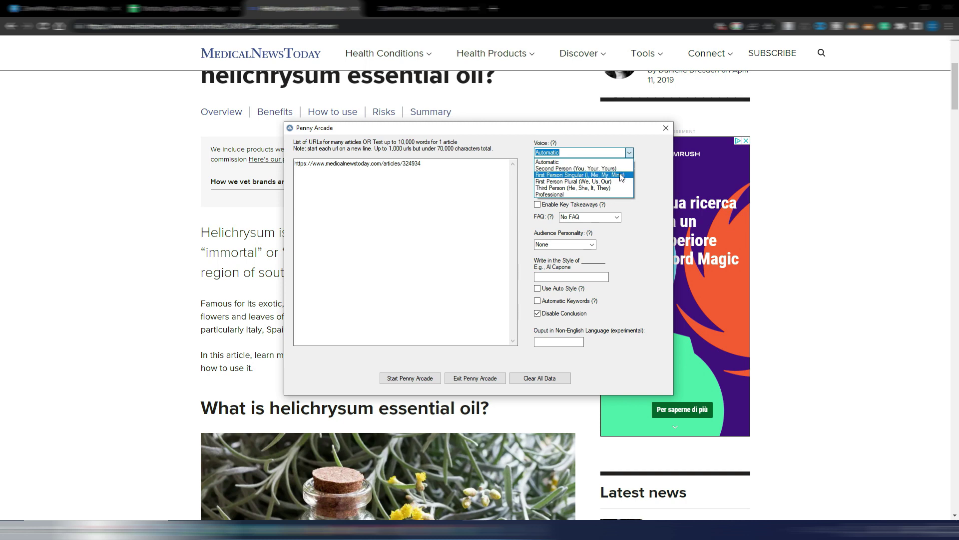
click(559, 161)
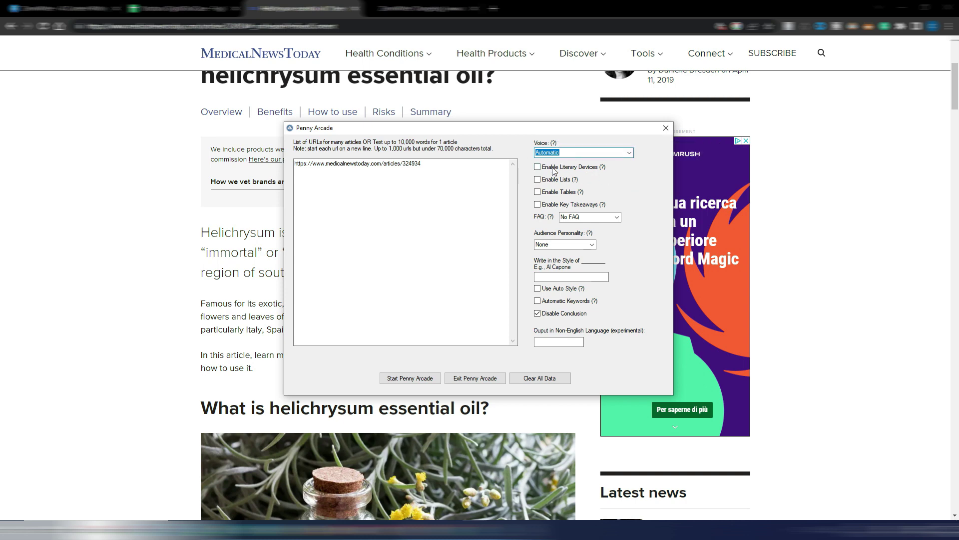
mouse_move(603, 170)
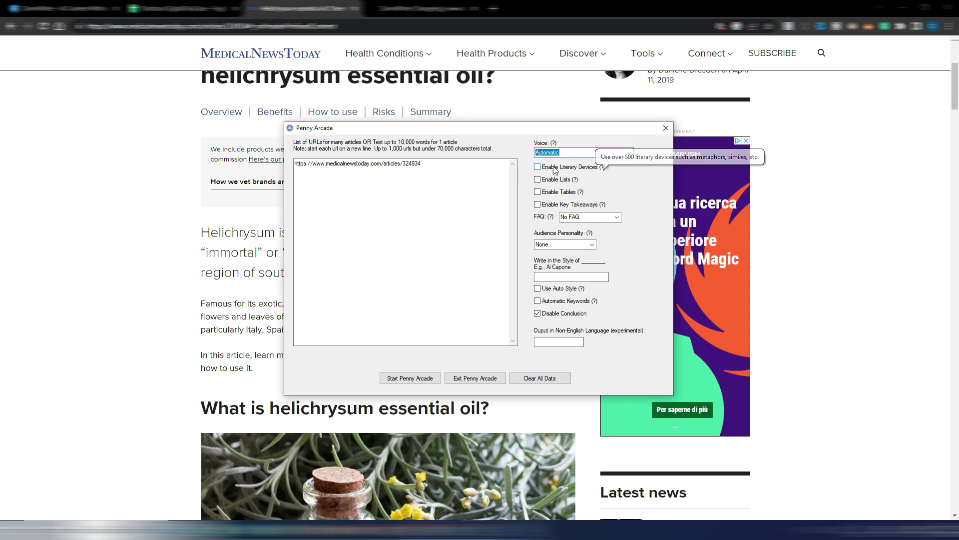
click(538, 179)
click(538, 191)
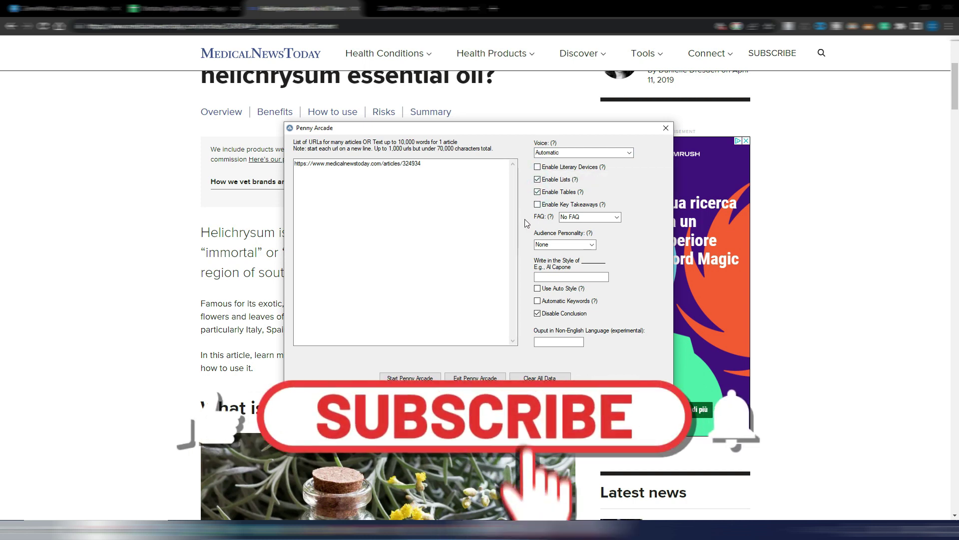
click(537, 205)
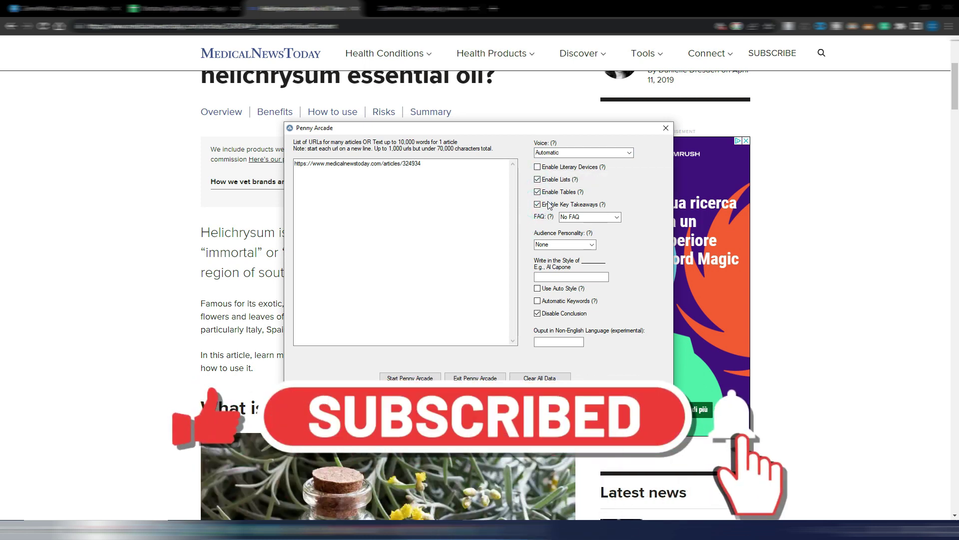
- Set the FAQ option to FAQ + Short Answers and leave the audience personality at None
mouse_move(604, 206)
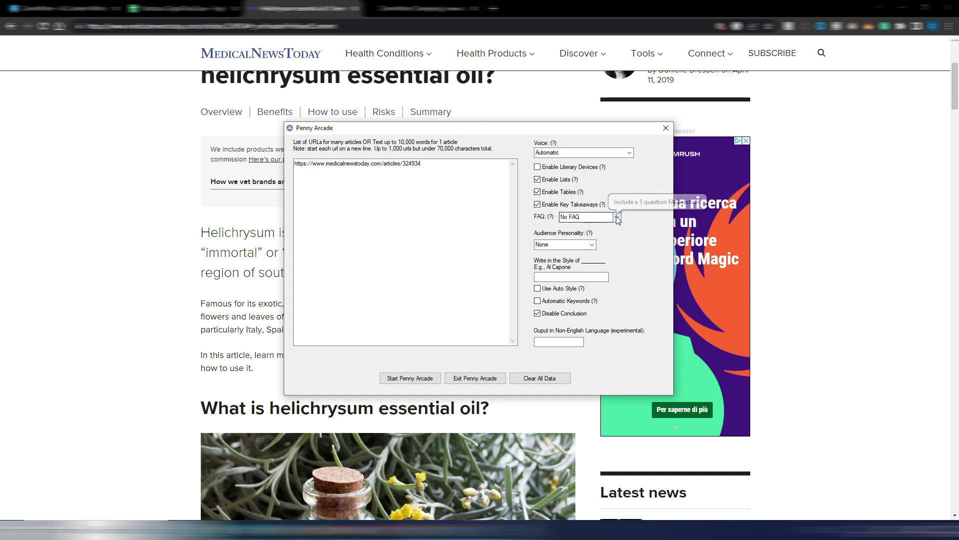
click(617, 217)
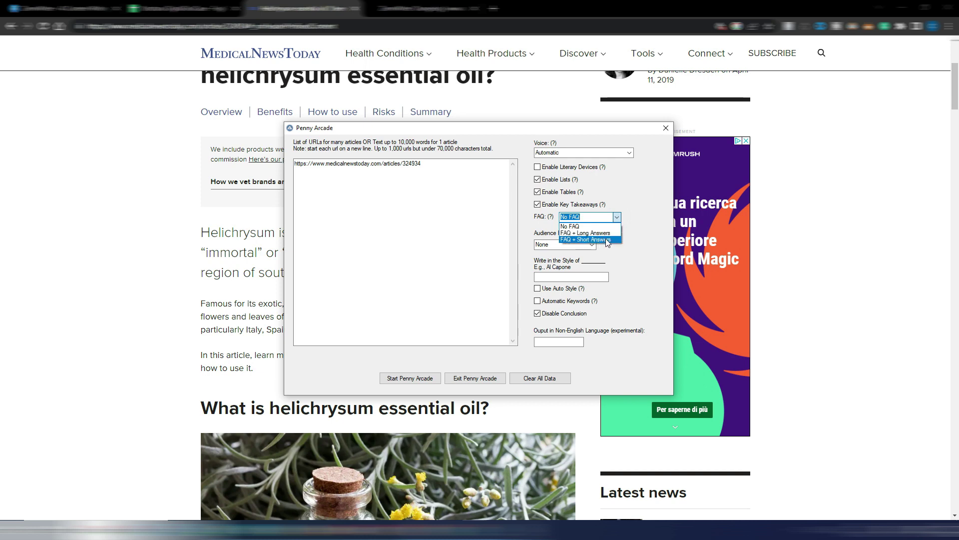
click(607, 239)
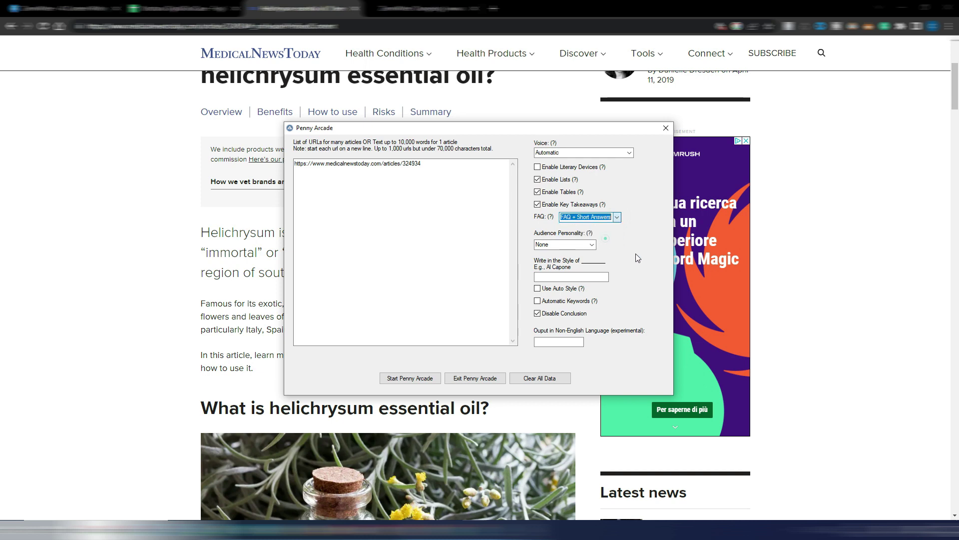
click(592, 245)
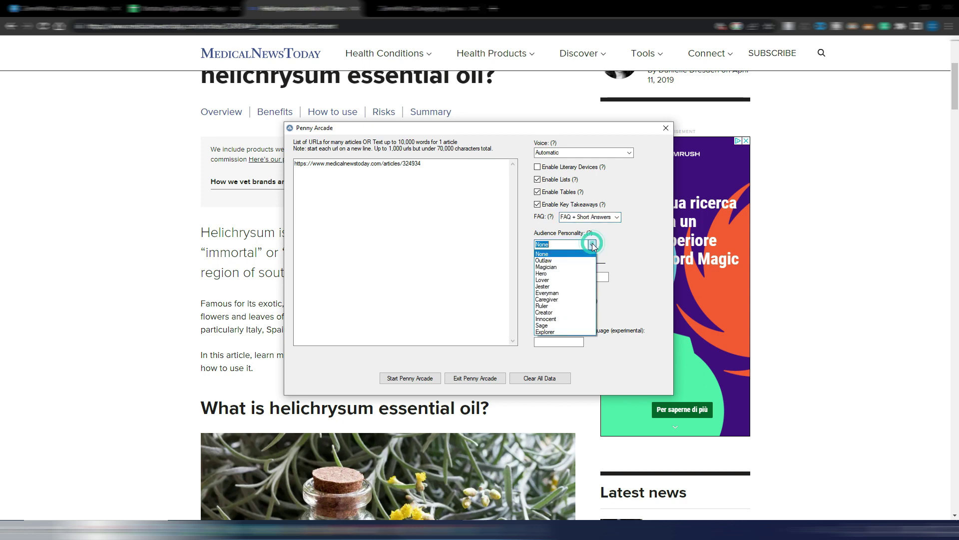
click(592, 245)
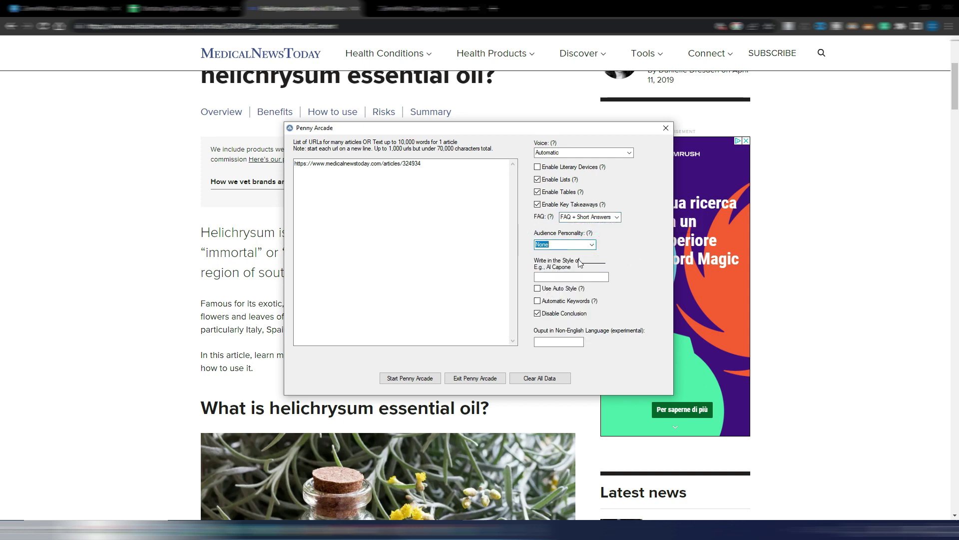
- Enable Use Auto Style and Automatic Keywords for the article
click(538, 289)
click(537, 288)
mouse_move(603, 304)
click(537, 301)
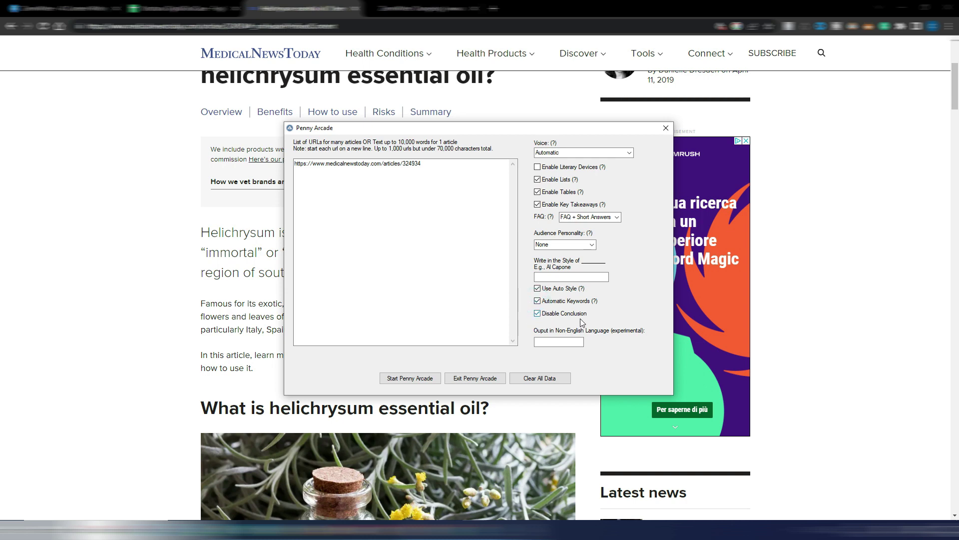
- Turn off Disable Conclusion and run Penny Arcade on the listed URL through to the finished article
click(537, 315)
click(537, 341)
click(407, 378)
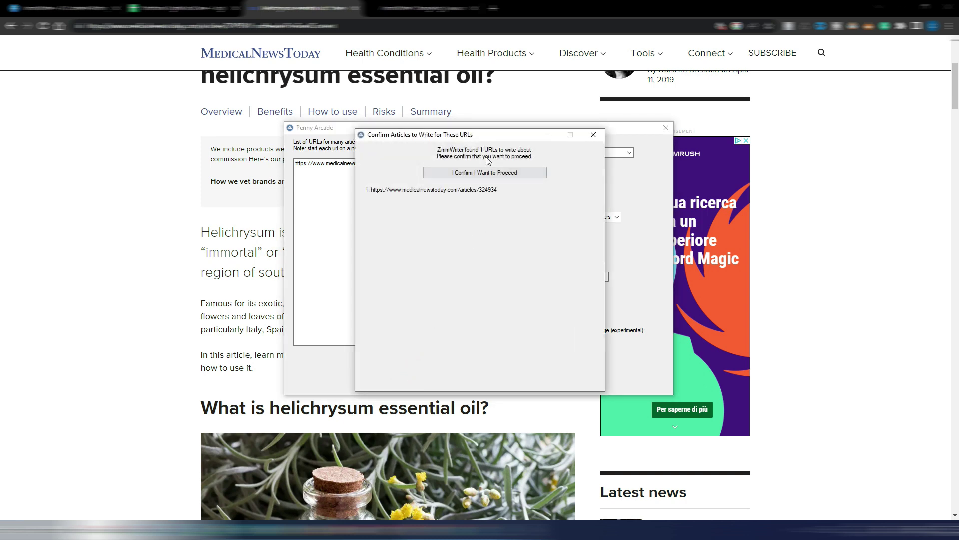
click(465, 173)
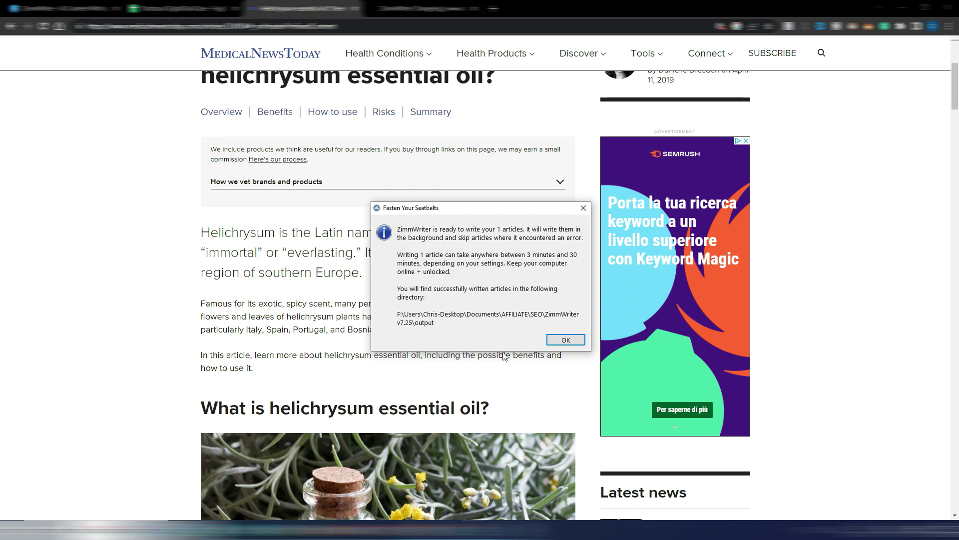
click(567, 343)
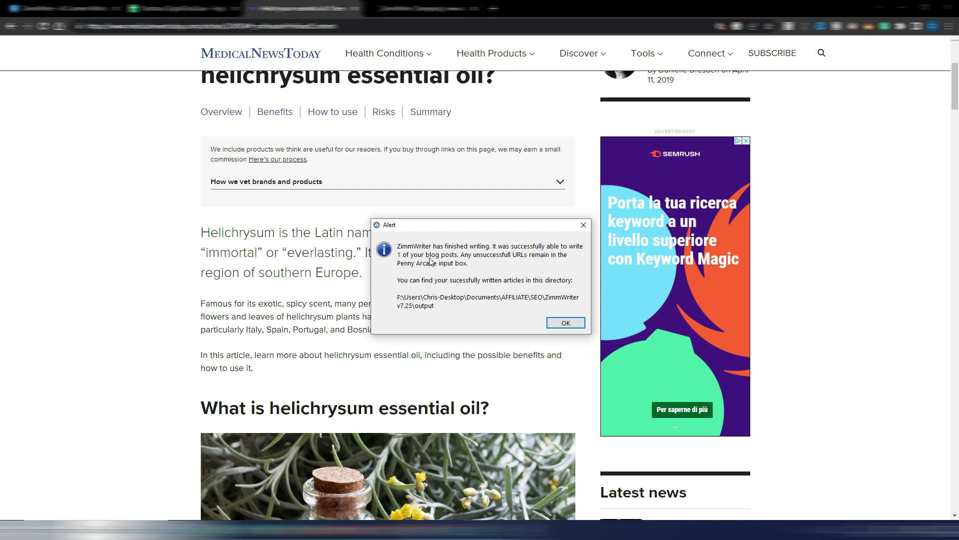
click(560, 331)
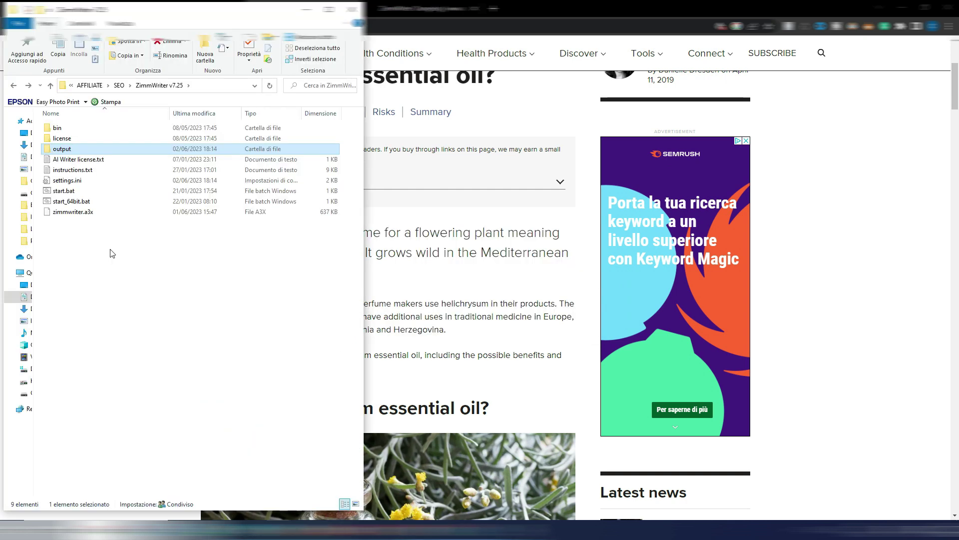
- Open Discovering_the_Benefits_of_Helichrysum_Essential_Oil.txt from the ZimmWriter v7.25 output folder, then move its window aside and enlarge it
double_click(70, 150)
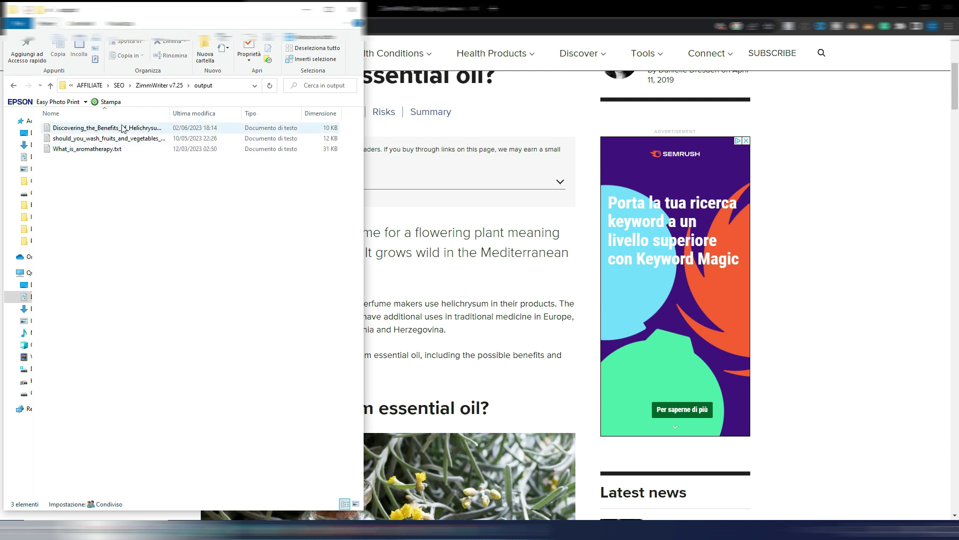
double_click(171, 112)
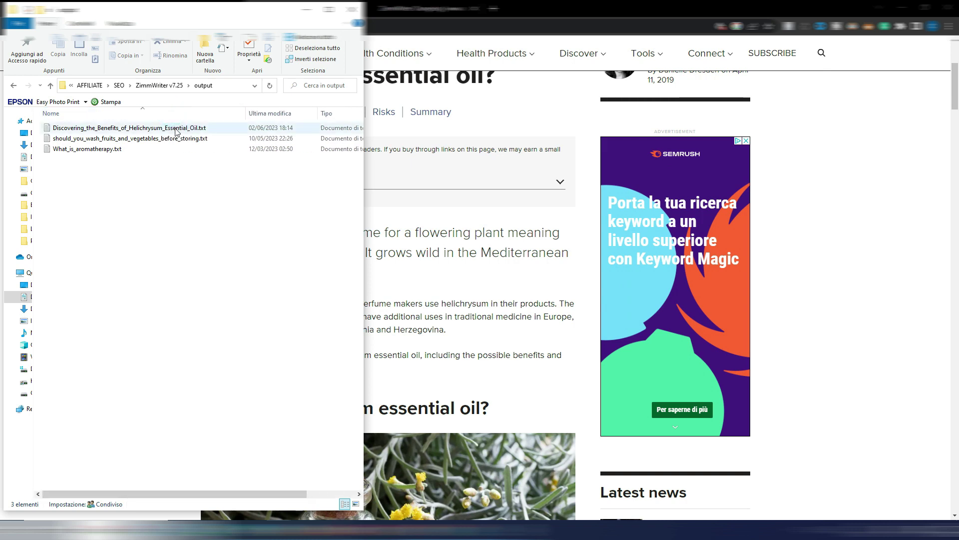
double_click(175, 128)
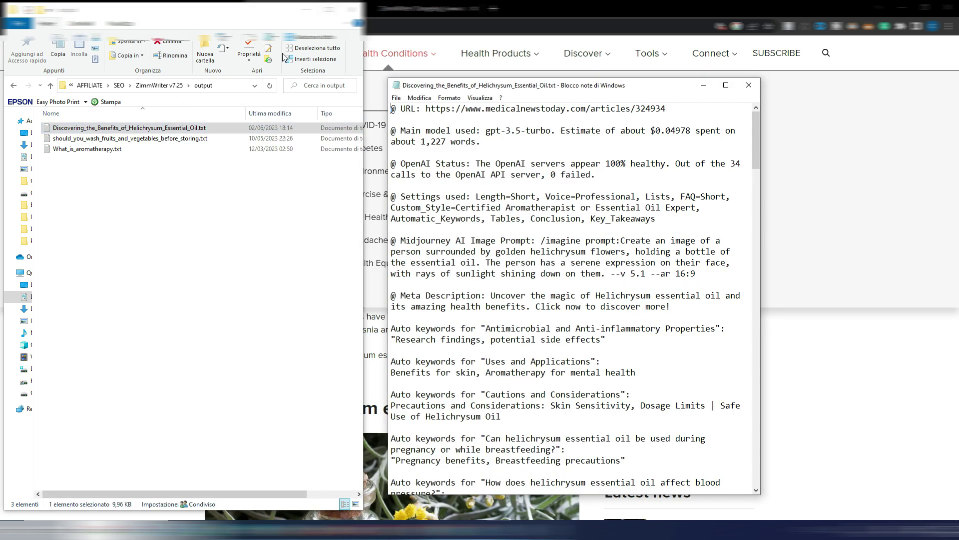
drag(591, 86, 717, 52)
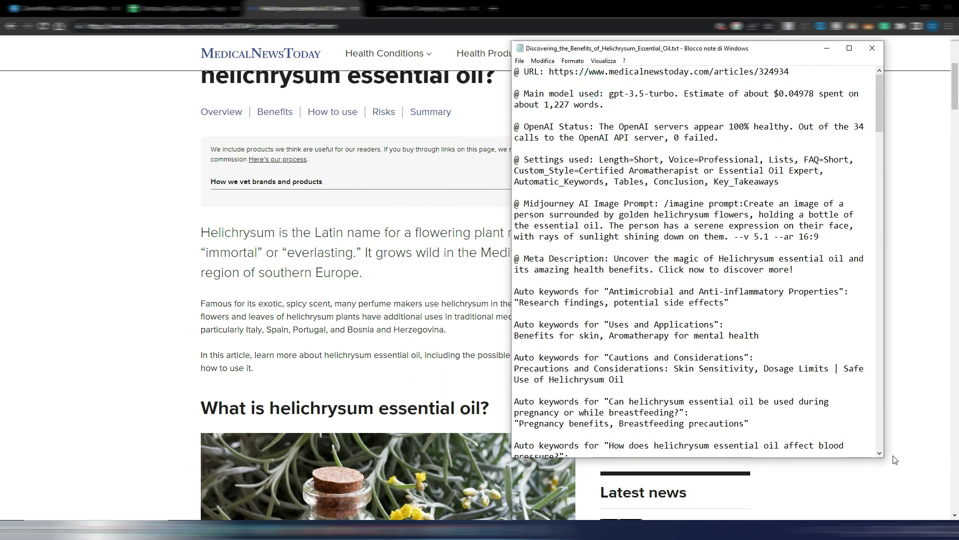
drag(884, 458, 931, 498)
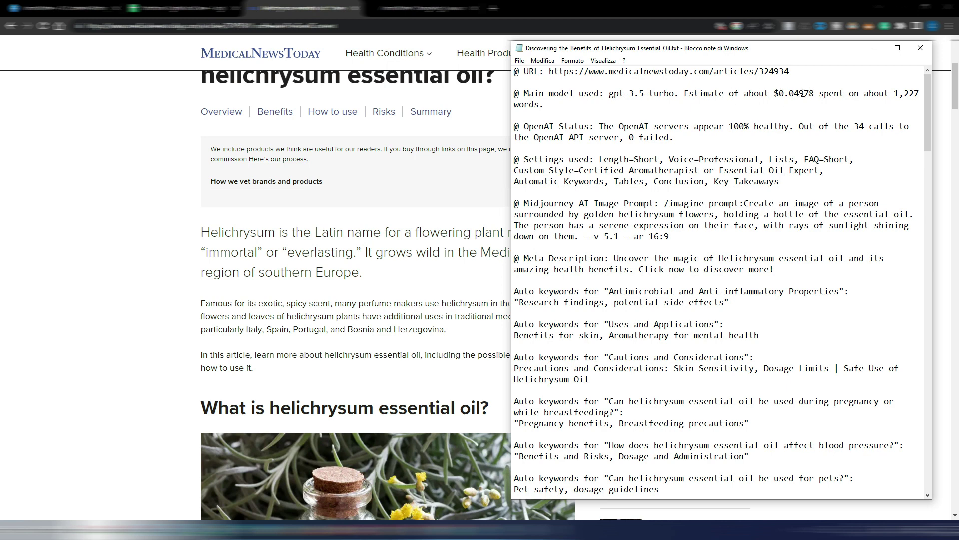
- Copy the article from the heading "# Discovering The Benefits Of Helichrysum Essential Oil" to its end, and paste it into an empty document in StackEdit
drag(795, 93, 814, 94)
click(628, 103)
scroll(785, 270, down, 3)
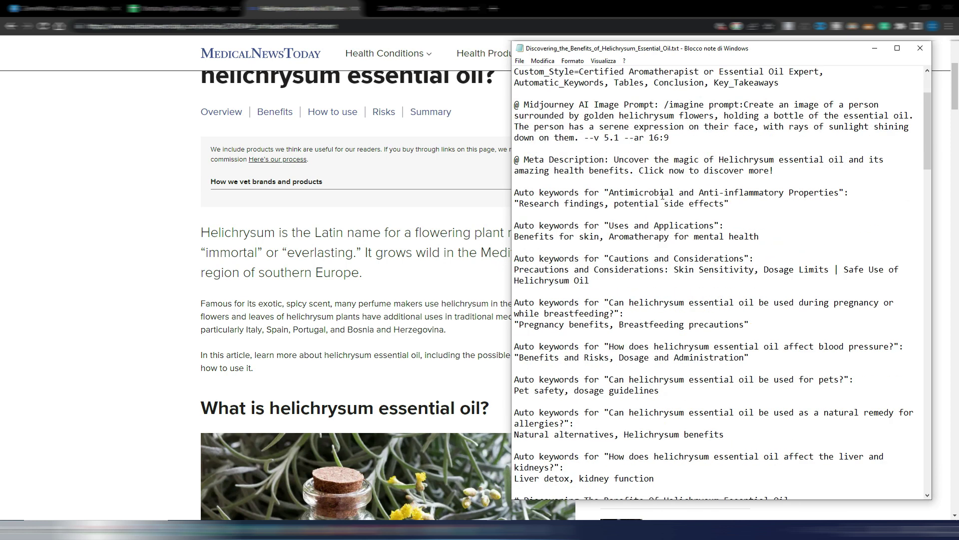
scroll(663, 195, down, 10)
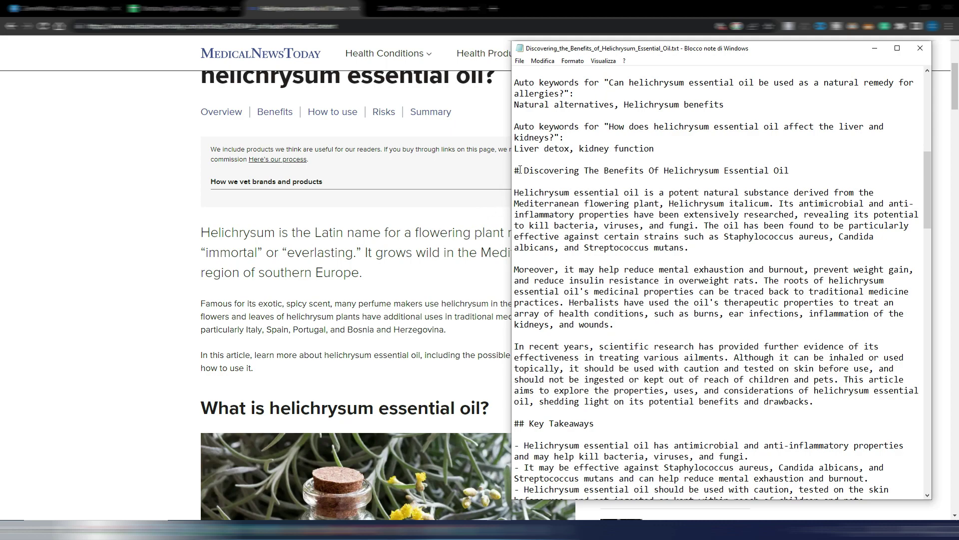
drag(516, 170, 849, 497)
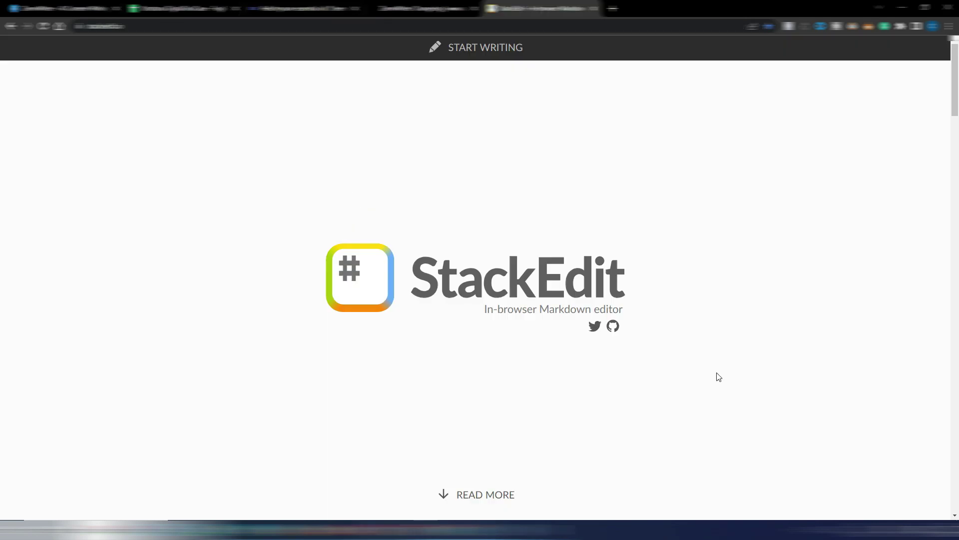
click(473, 50)
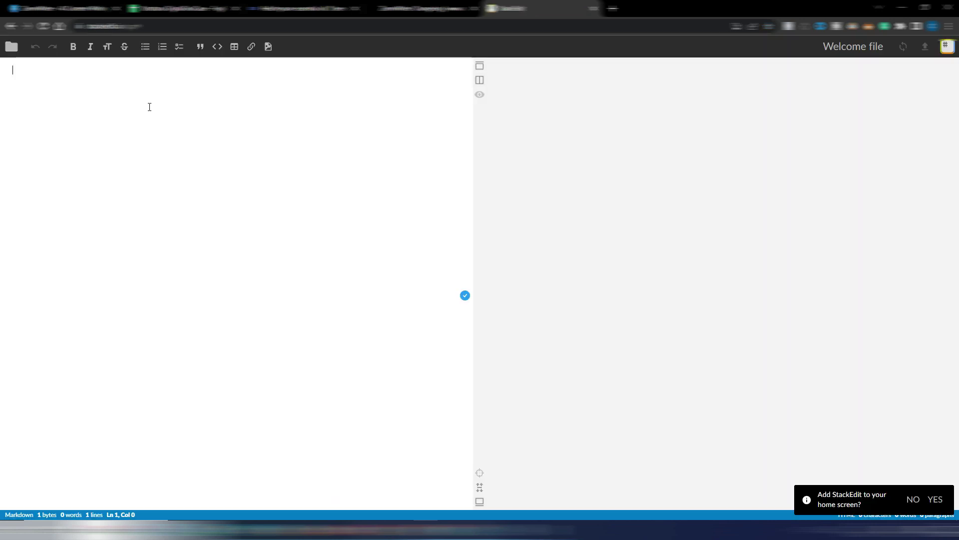
key(ctrl+v)
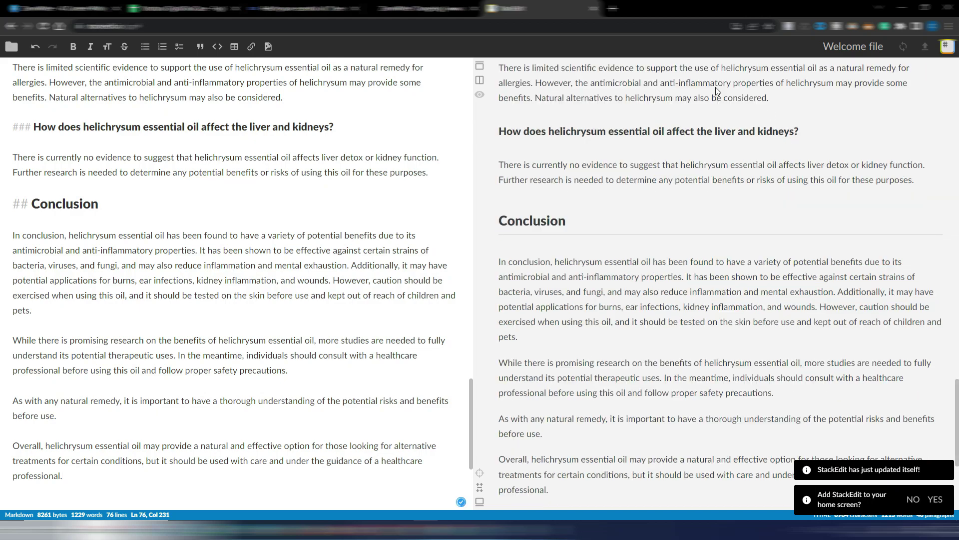
- Read through the formatted article from title to conclusion, checking the introduction, key takeaways, section headings, FAQ and closing text
scroll(943, 413, up, 20)
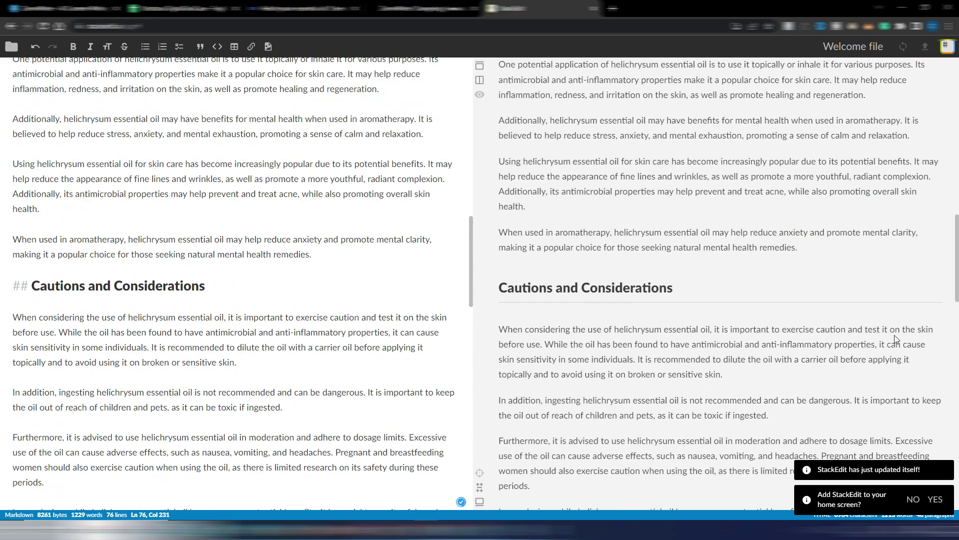
scroll(907, 230, up, 2)
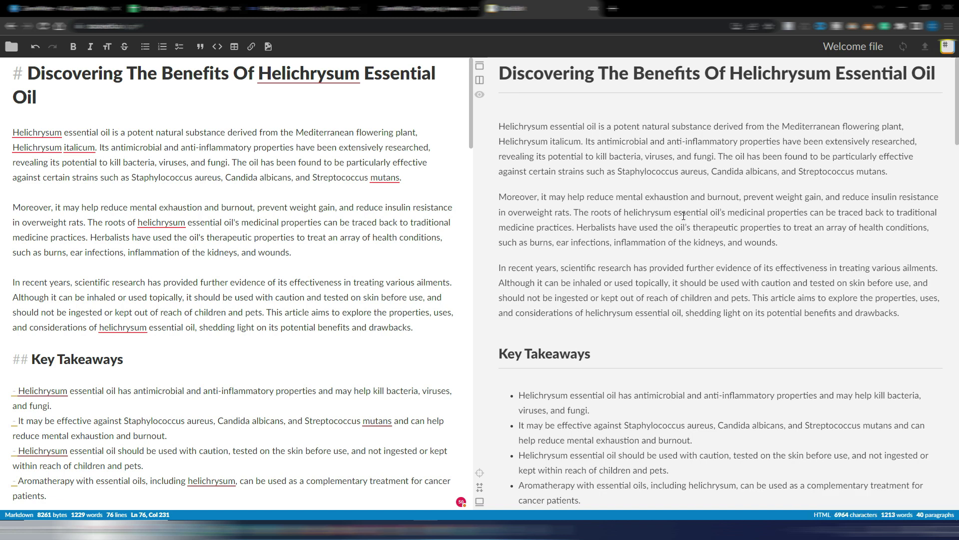
scroll(692, 222, down, 5)
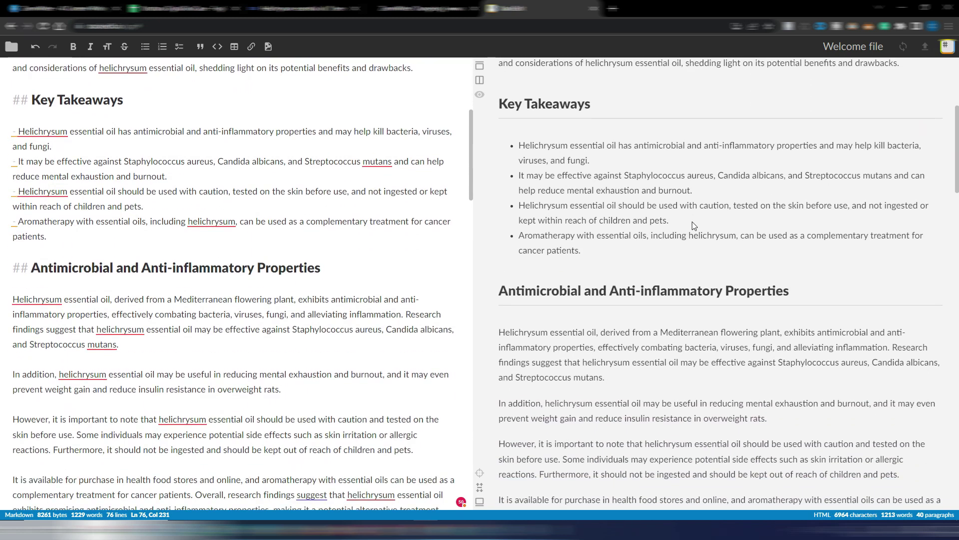
scroll(693, 225, down, 5)
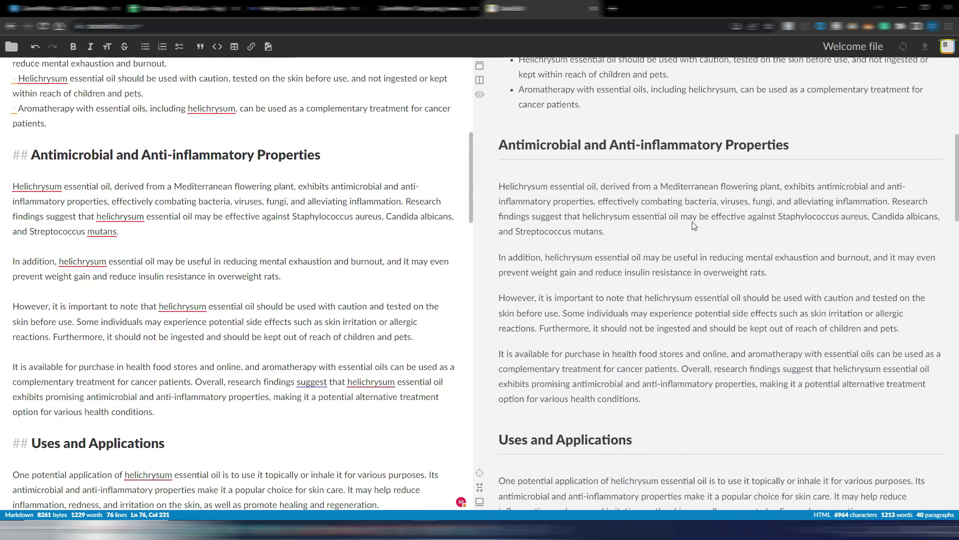
scroll(694, 226, down, 5)
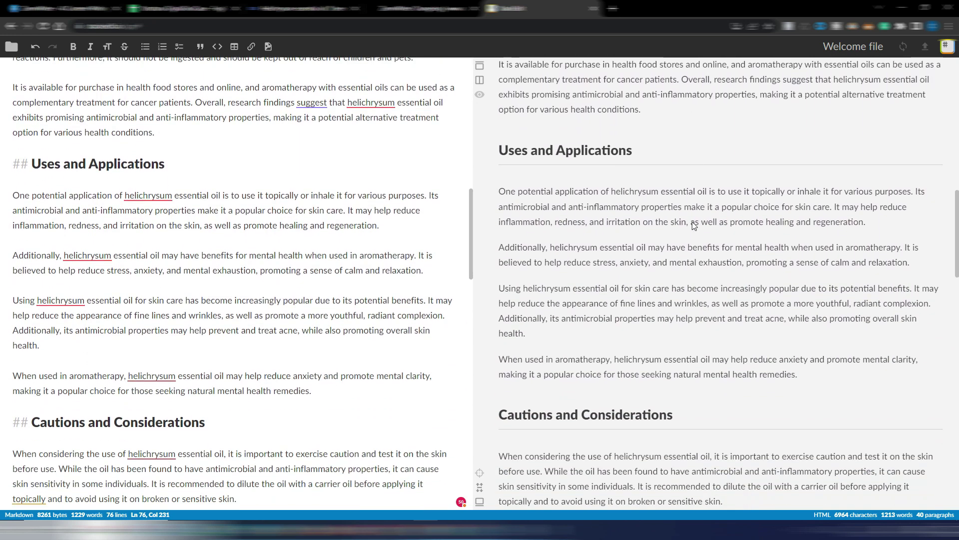
scroll(693, 222, down, 7)
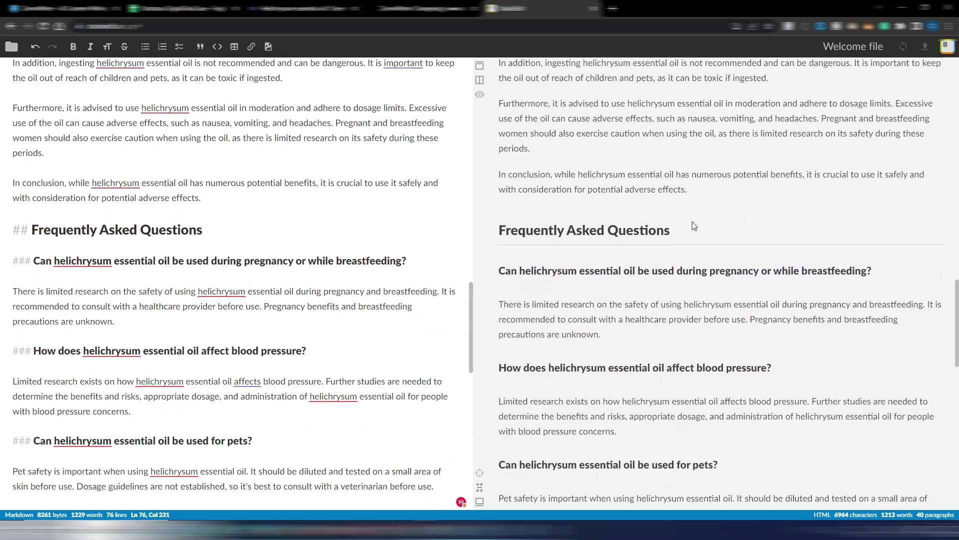
scroll(695, 226, down, 1)
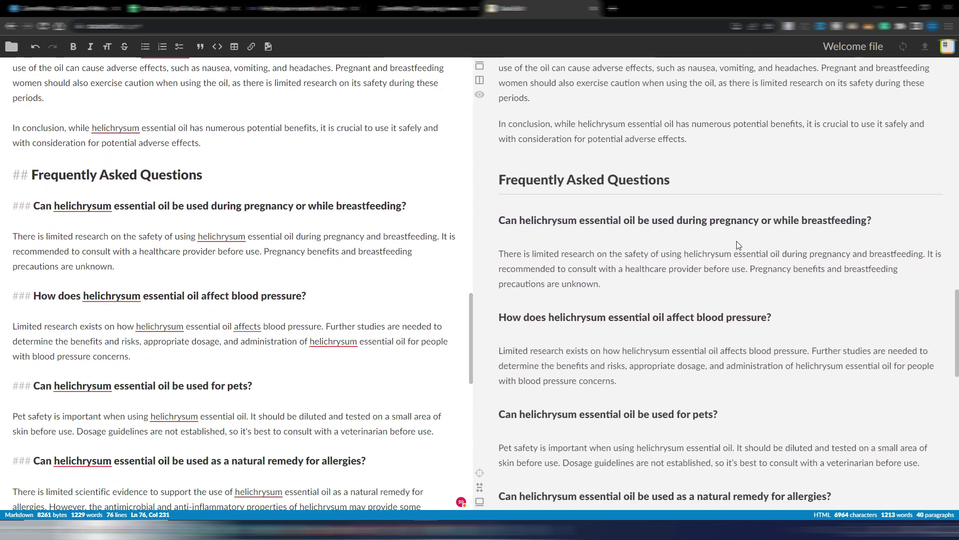
scroll(736, 240, down, 3)
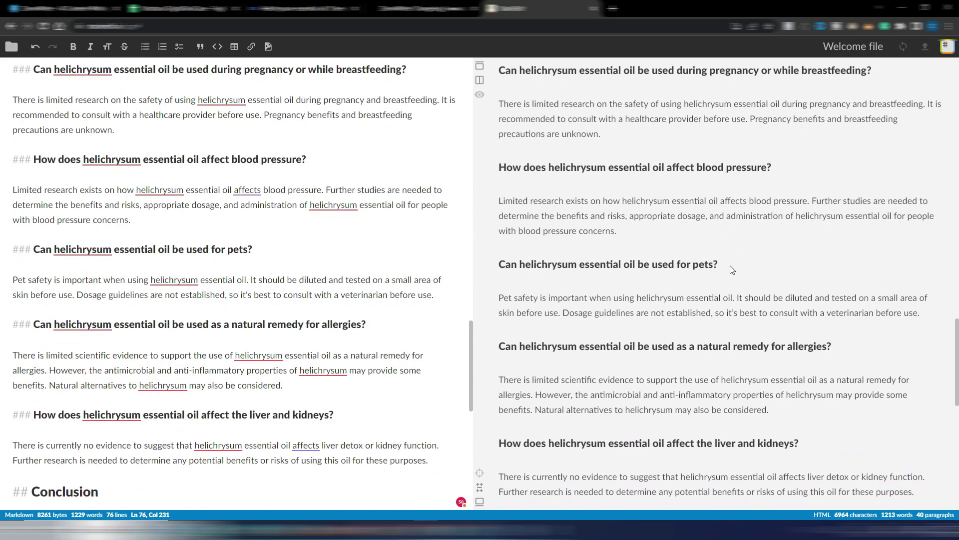
scroll(730, 268, down, 5)
scroll(732, 269, down, 3)
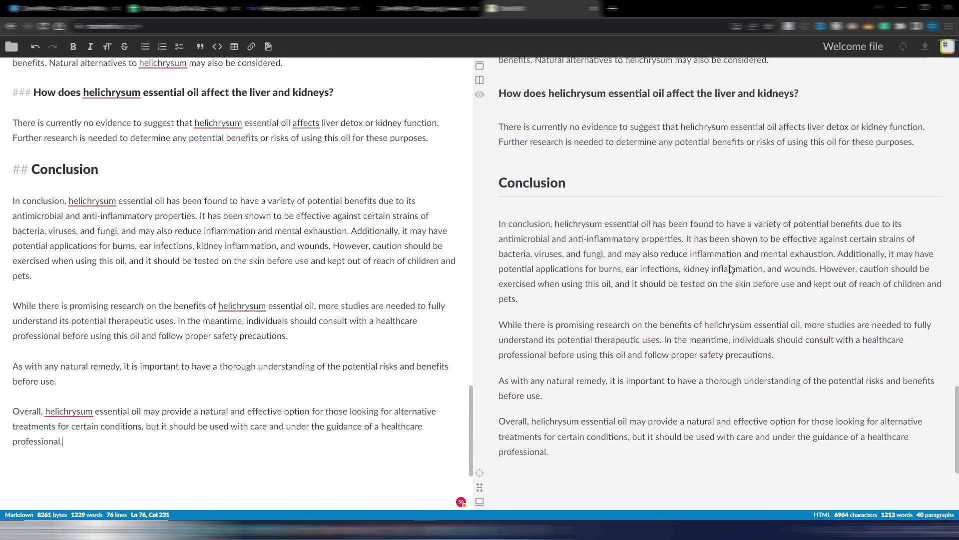
scroll(731, 268, up, 13)
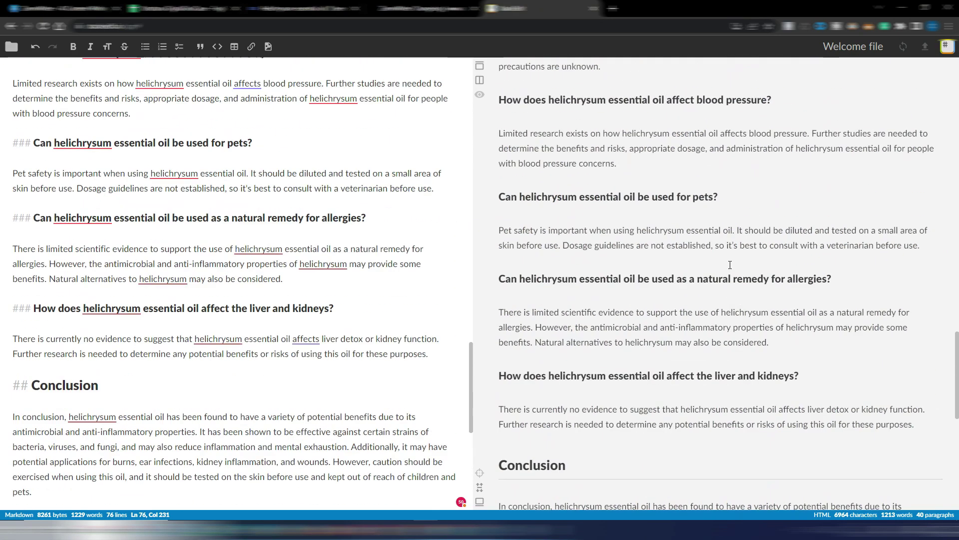
scroll(729, 264, up, 10)
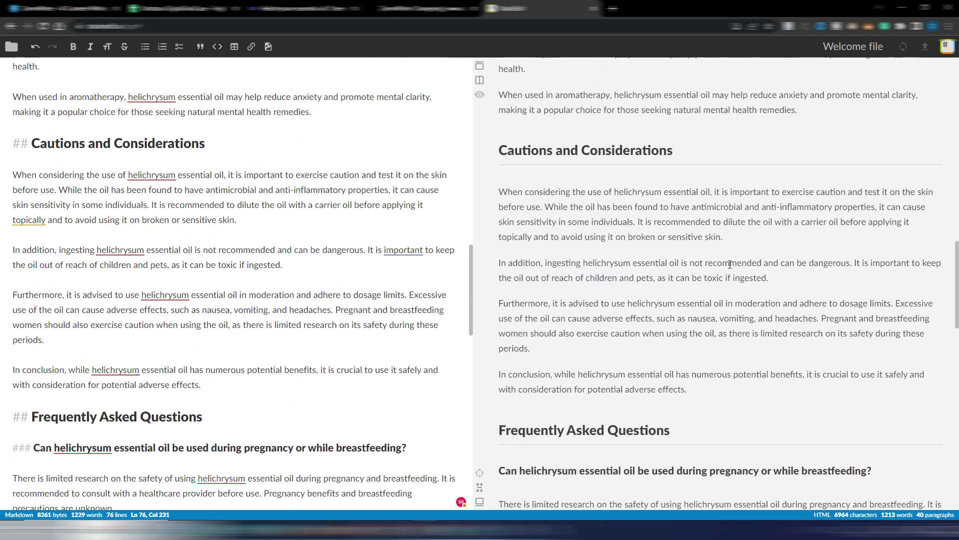
scroll(730, 264, up, 8)
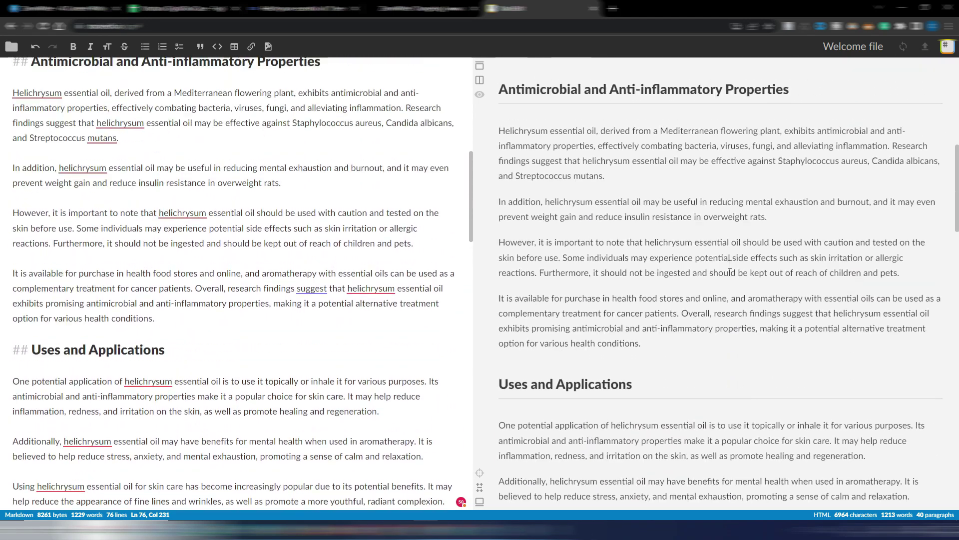
scroll(729, 264, up, 5)
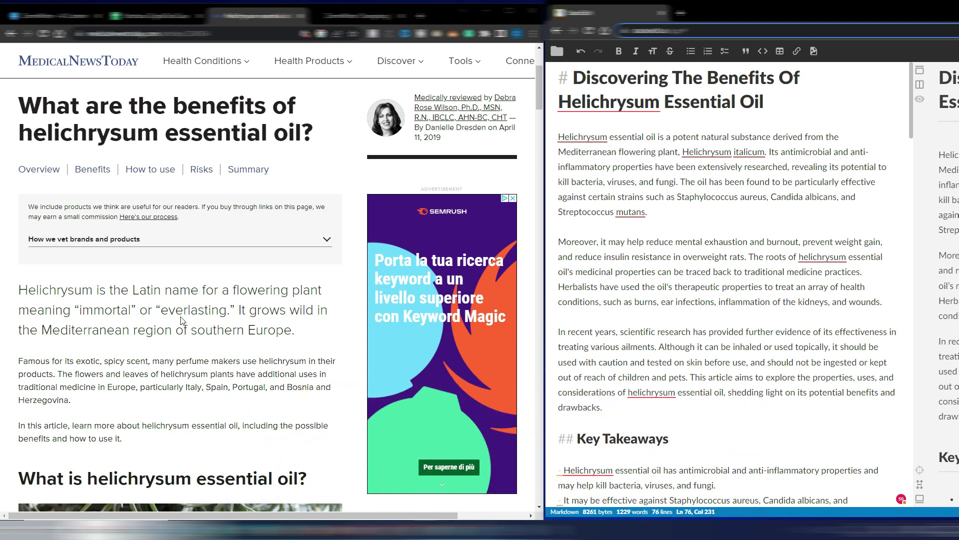
- Compare the original's introduction and "What is helichrysum essential oil?" section with the rewritten introduction, Key Takeaways and first section
scroll(182, 320, down, 4)
scroll(190, 300, up, 1)
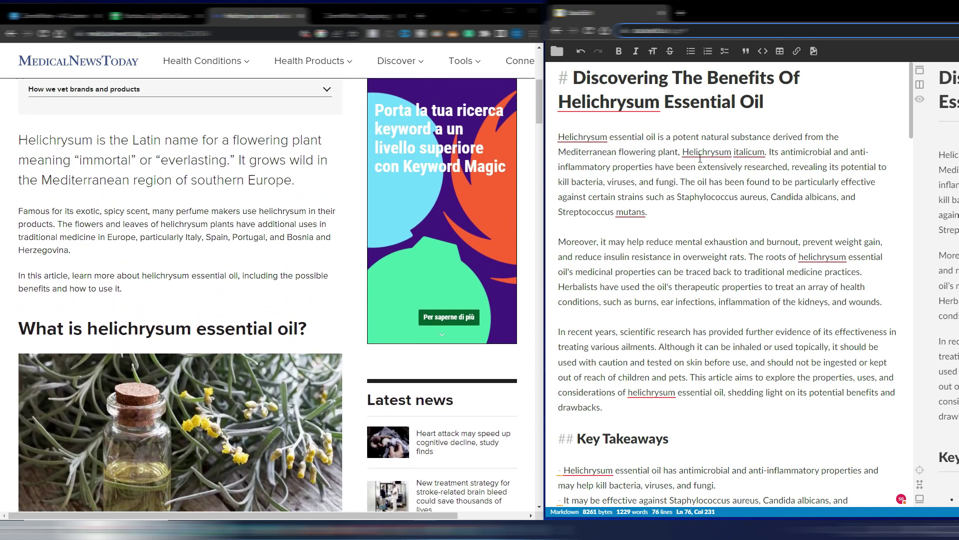
scroll(700, 165, down, 5)
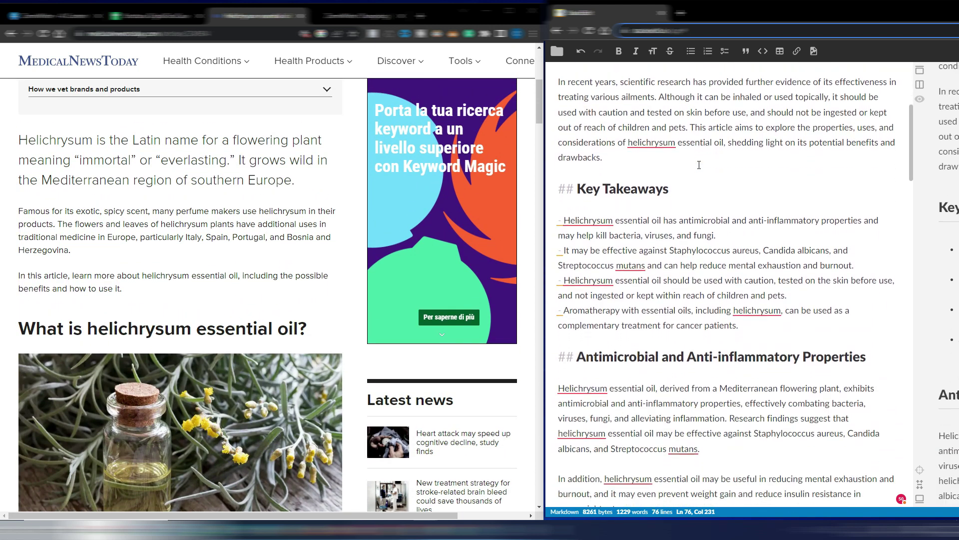
scroll(150, 192, down, 1)
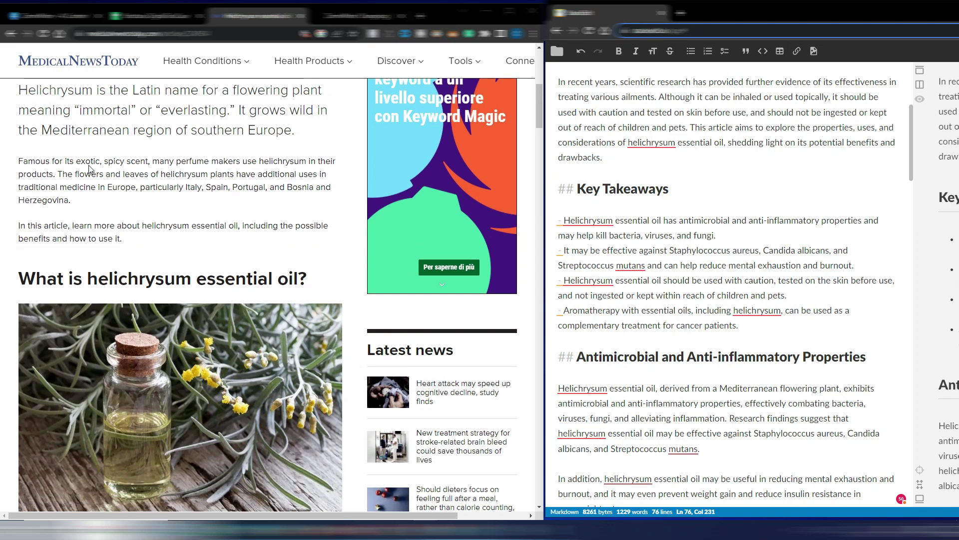
scroll(235, 220, down, 3)
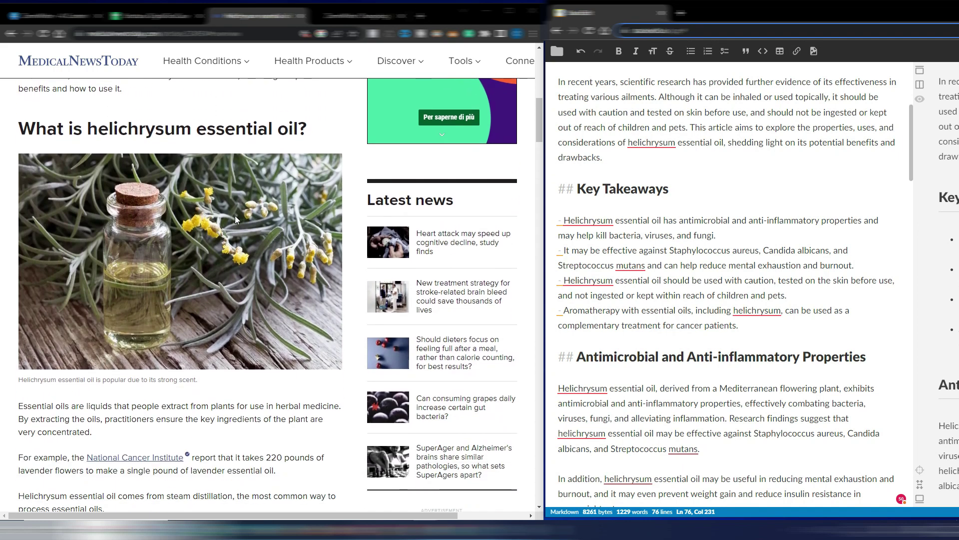
scroll(636, 138, down, 4)
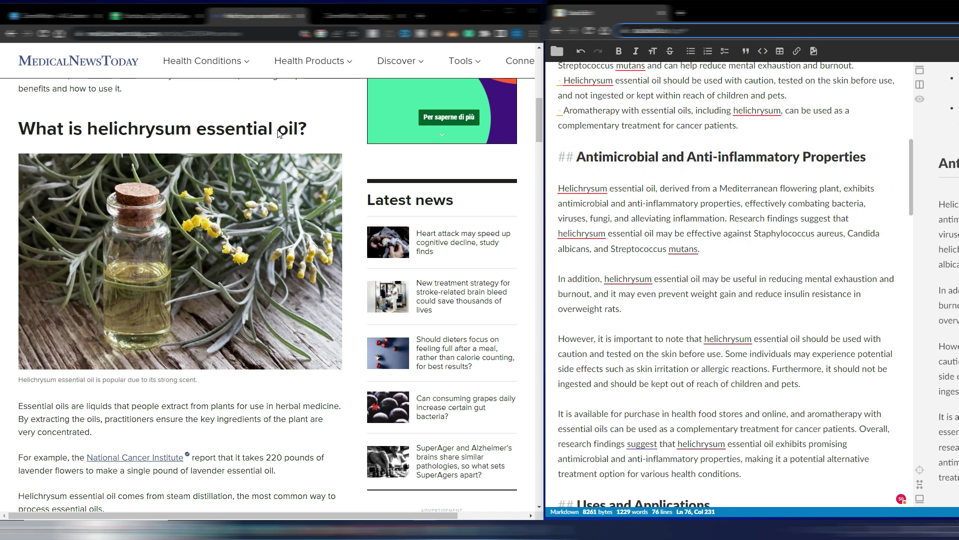
- Examine the original's Benefits and How to use sections against the rewritten "Antimicrobial and Anti-inflammatory Properties" section, checking how the headings differ
scroll(156, 180, down, 10)
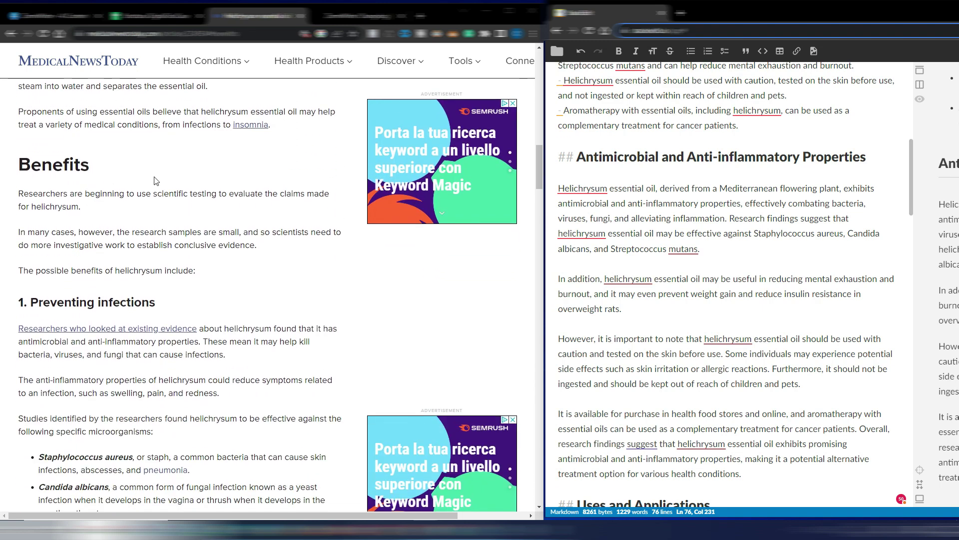
scroll(157, 181, down, 5)
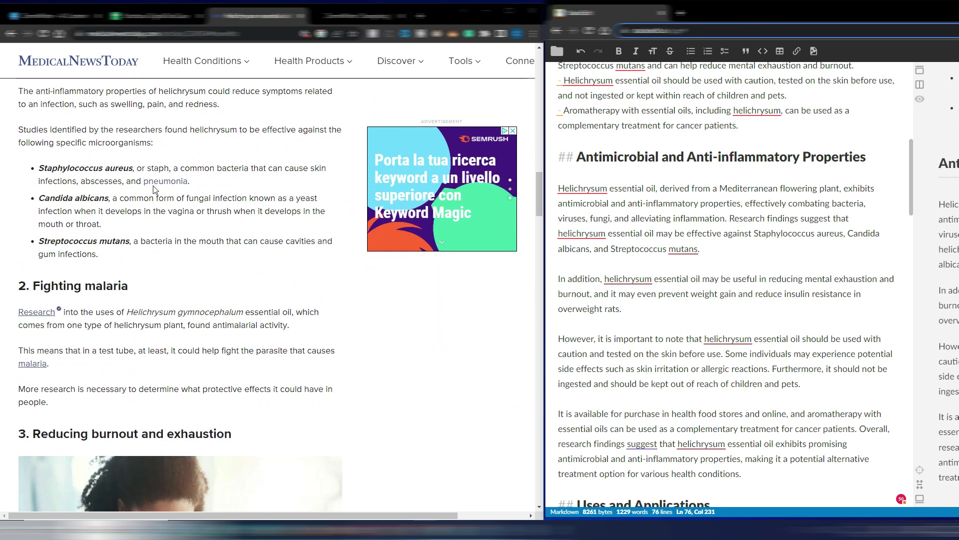
scroll(154, 189, down, 15)
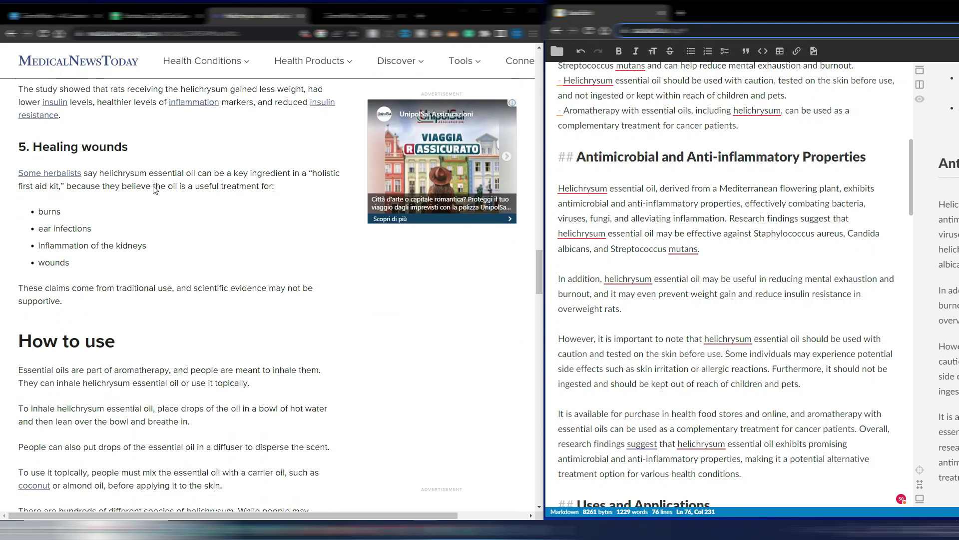
scroll(155, 190, down, 3)
scroll(198, 217, up, 15)
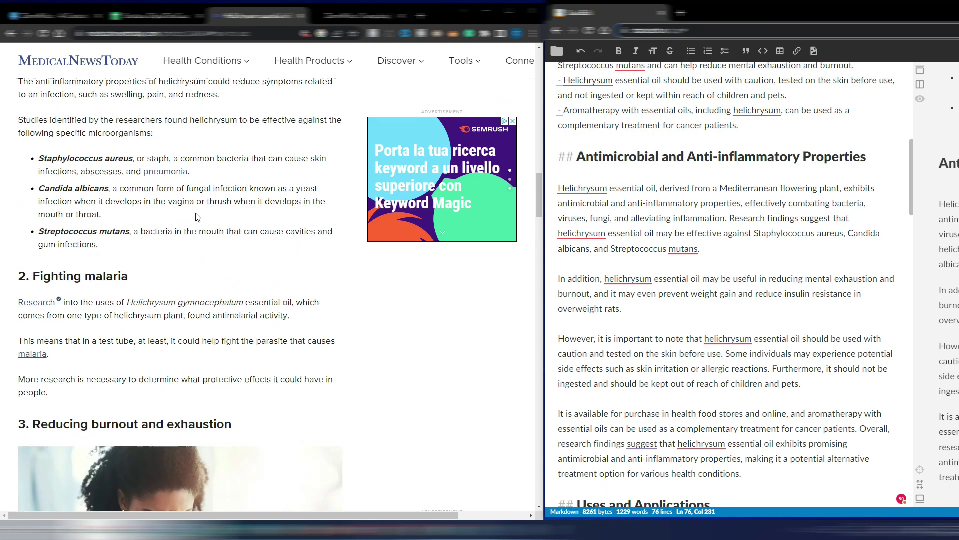
scroll(198, 217, up, 10)
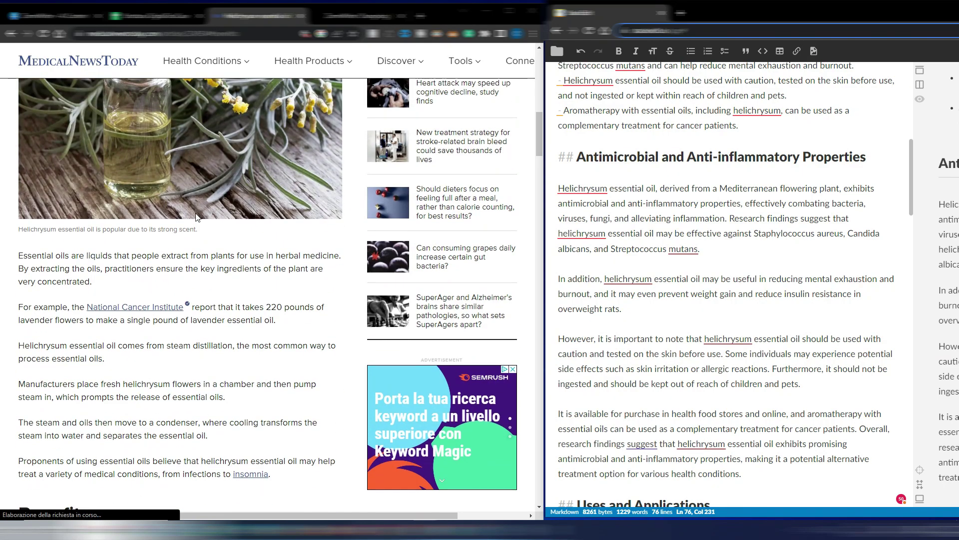
scroll(200, 216, down, 7)
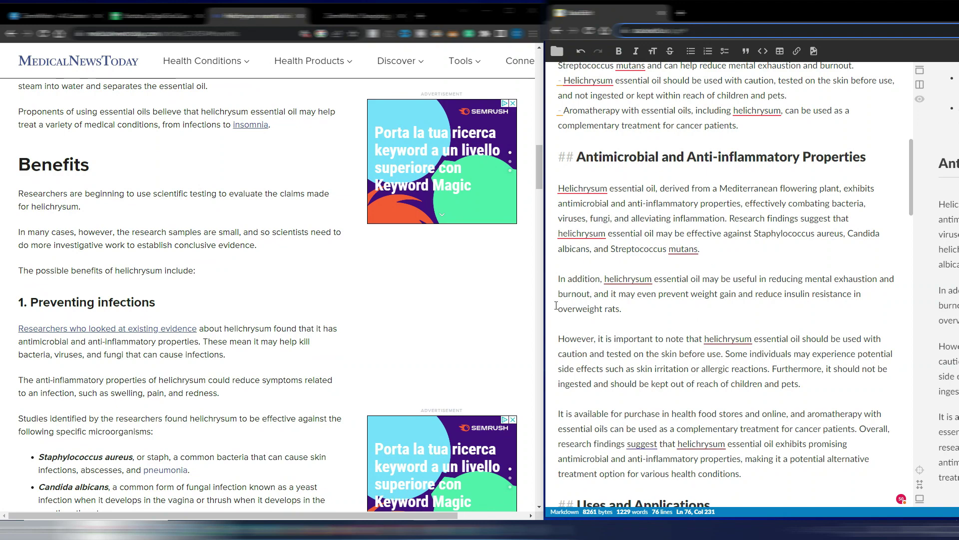
scroll(215, 315, down, 2)
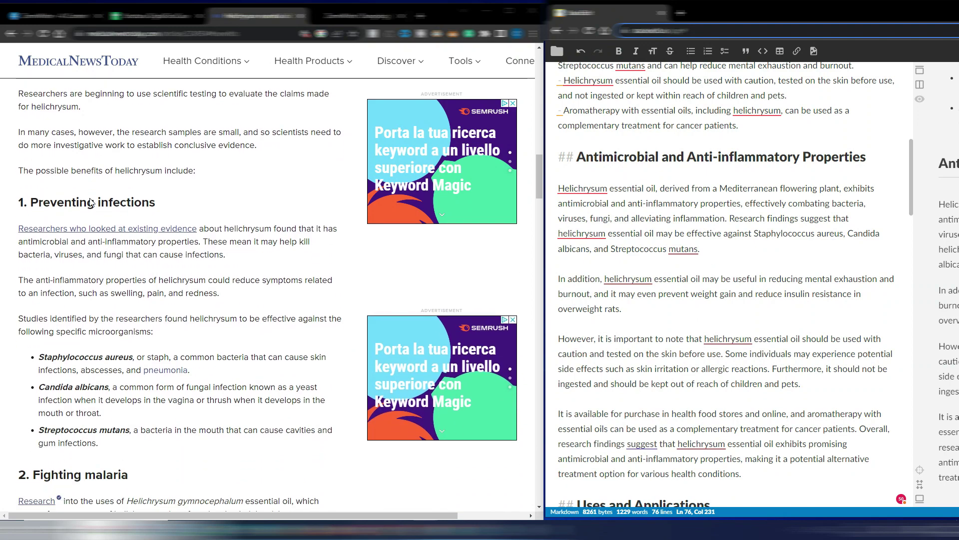
scroll(133, 206, down, 8)
scroll(185, 314, up, 10)
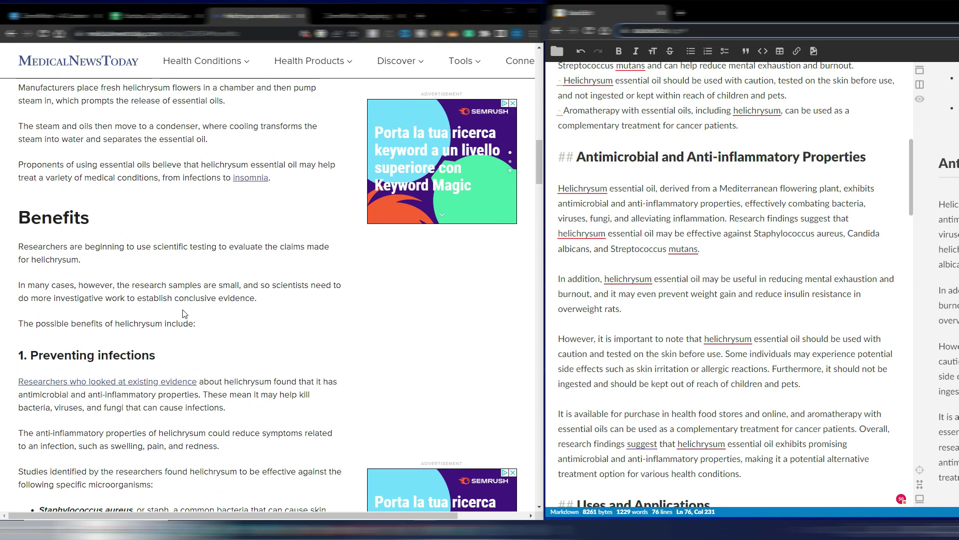
scroll(185, 313, down, 2)
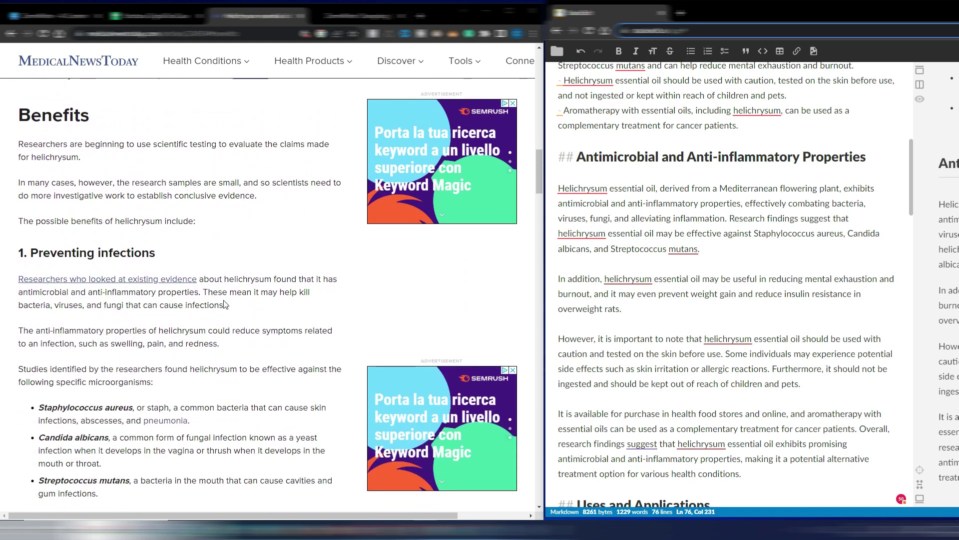
scroll(225, 303, up, 3)
scroll(225, 304, up, 4)
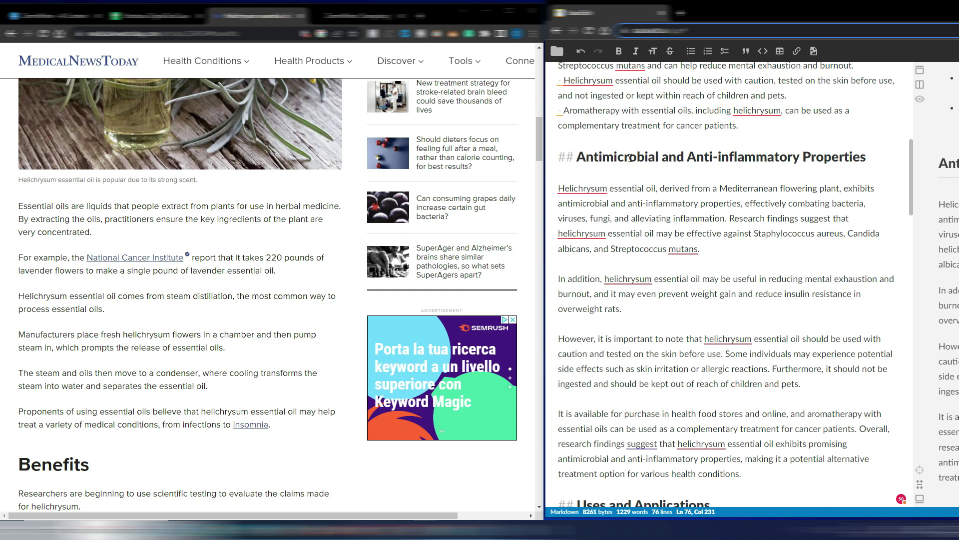
- Review the rewritten article's "Uses and Applications", "Cautions and Considerations" and "Frequently Asked Questions" sections in StackEdit
scroll(804, 198, down, 6)
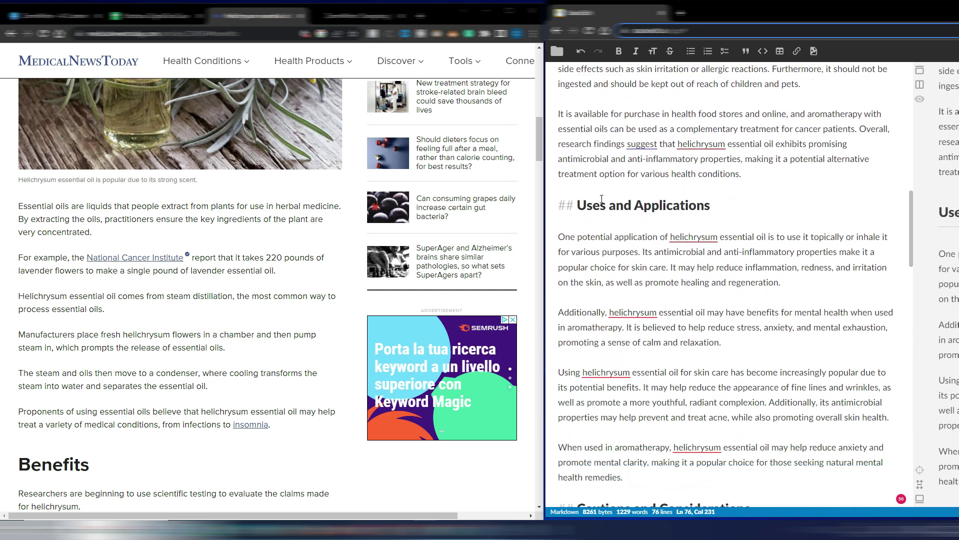
scroll(705, 240, down, 6)
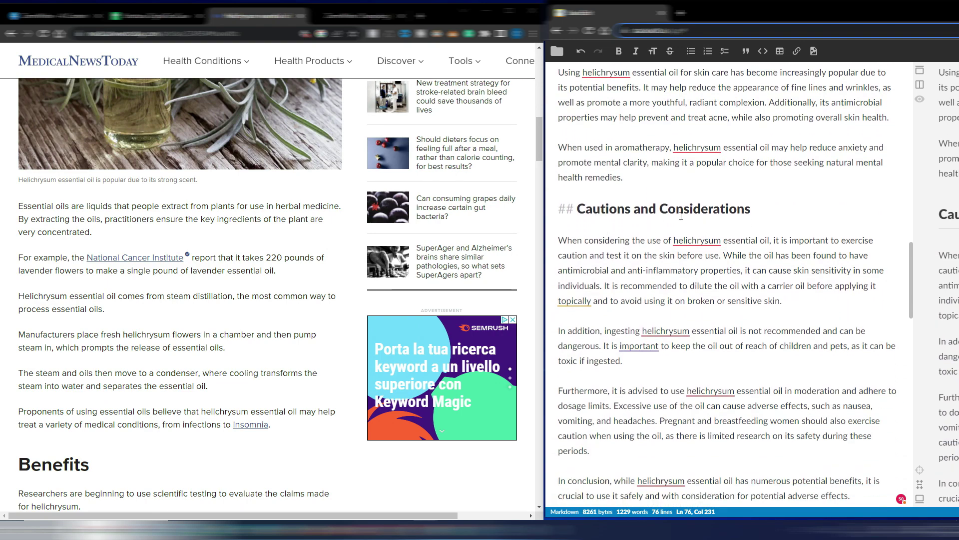
scroll(661, 215, down, 6)
scroll(681, 216, down, 8)
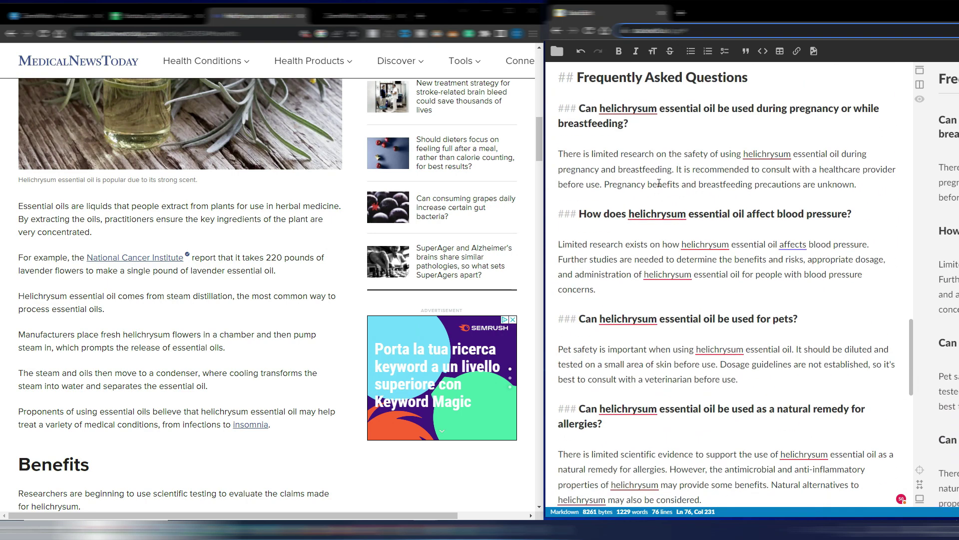
scroll(674, 316, up, 5)
scroll(674, 316, up, 15)
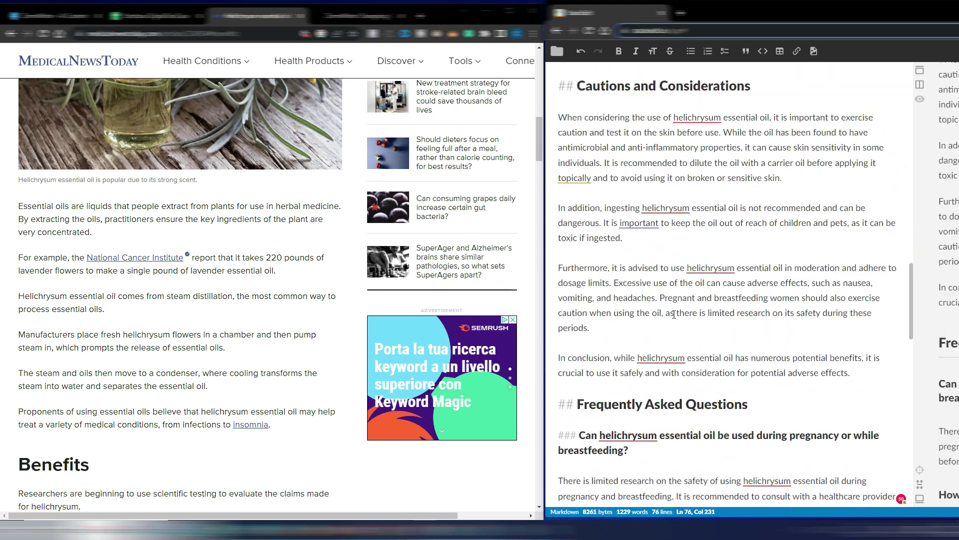
- Check the original's Benefits section against the rewritten "Uses and Applications" section, and return the rewritten article to its title
scroll(180, 300, down, 8)
scroll(709, 289, down, 2)
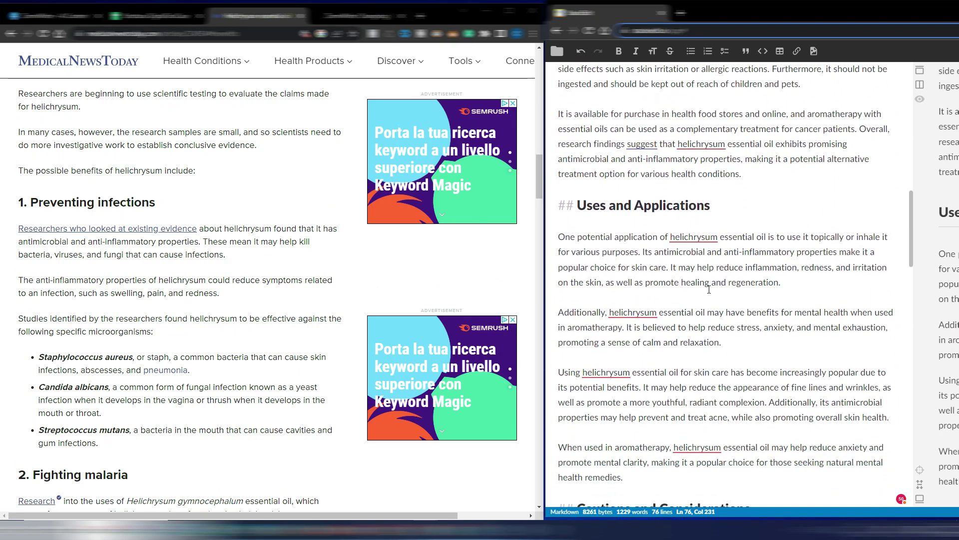
scroll(188, 215, up, 4)
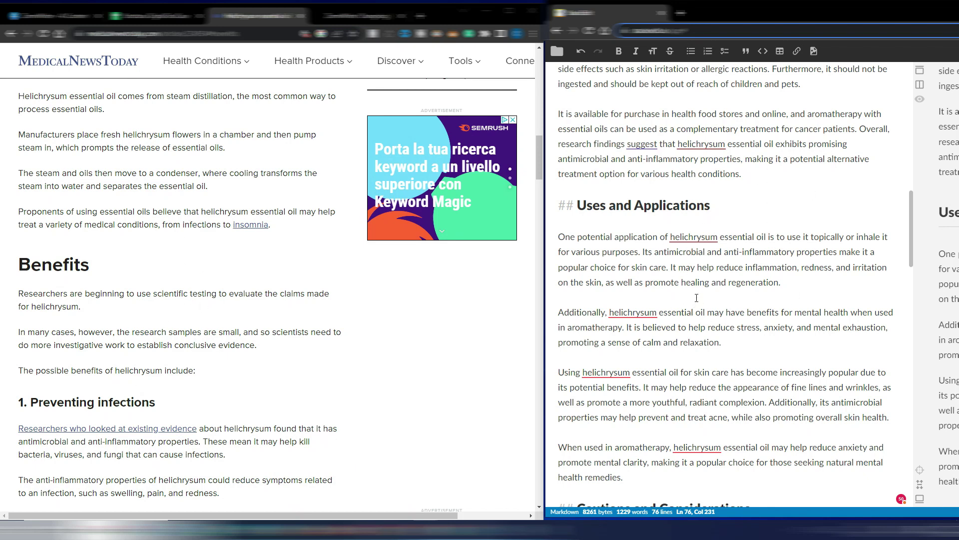
scroll(697, 298, up, 15)
scroll(683, 282, down, 5)
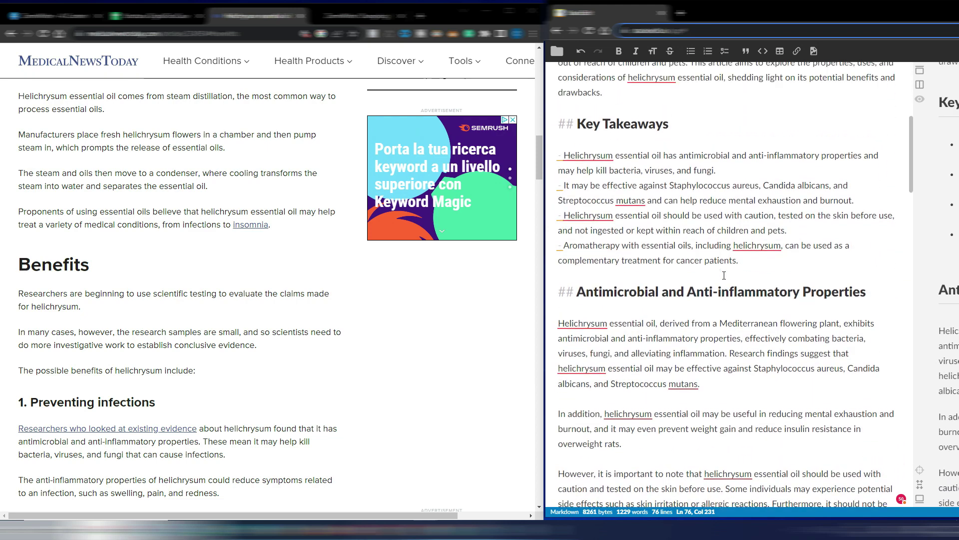
scroll(722, 274, up, 6)
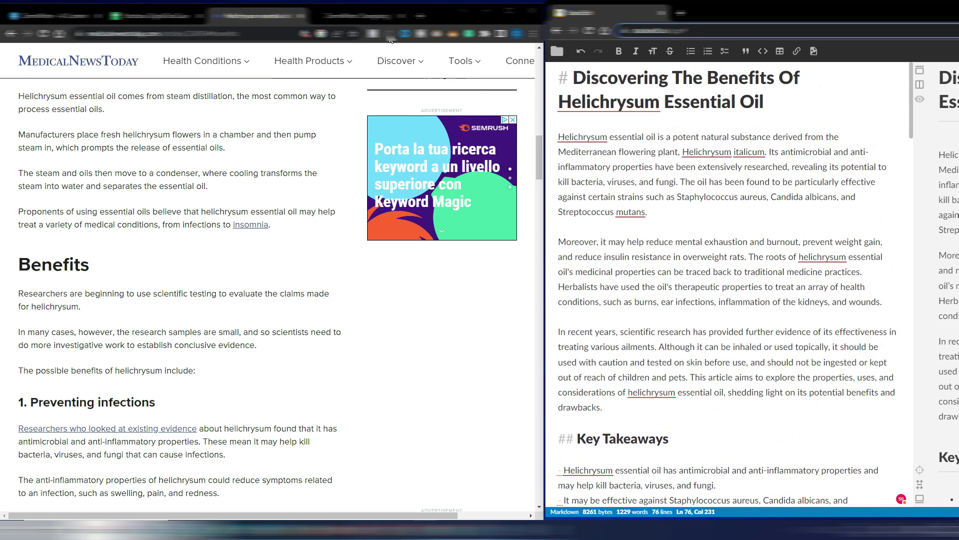
- Switch to the ZimmWriter Facebook group's post on Penny Arcade's limits and highlight "product roundup posts" and "listicles" in its list
click(63, 15)
scroll(310, 149, up, 2)
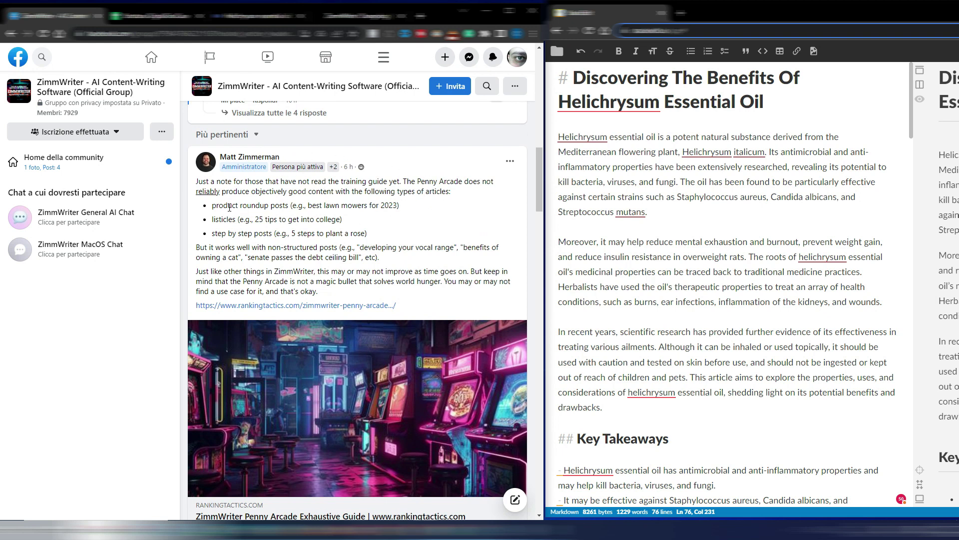
drag(218, 205, 286, 200)
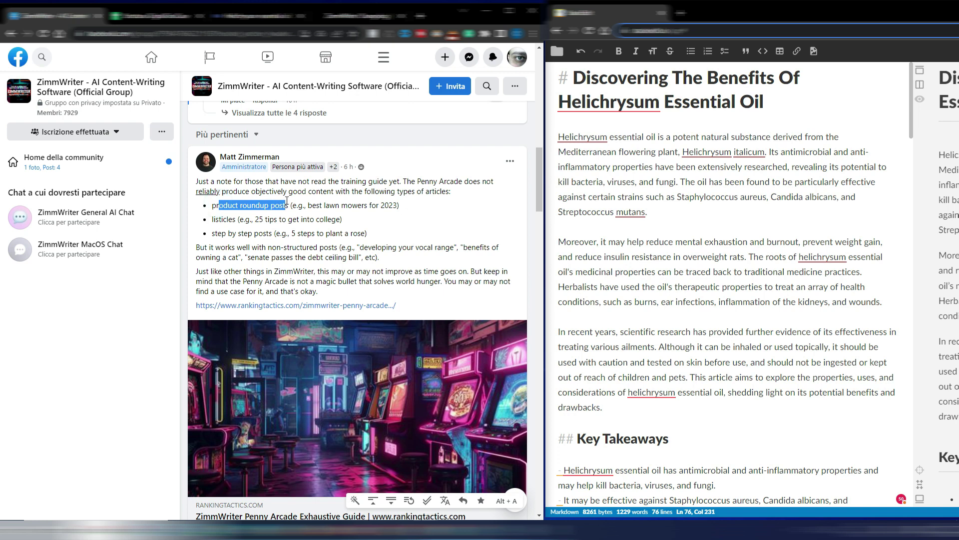
mouse_move(229, 219)
mouse_down()
mouse_move(203, 220)
mouse_move(213, 219)
mouse_up()
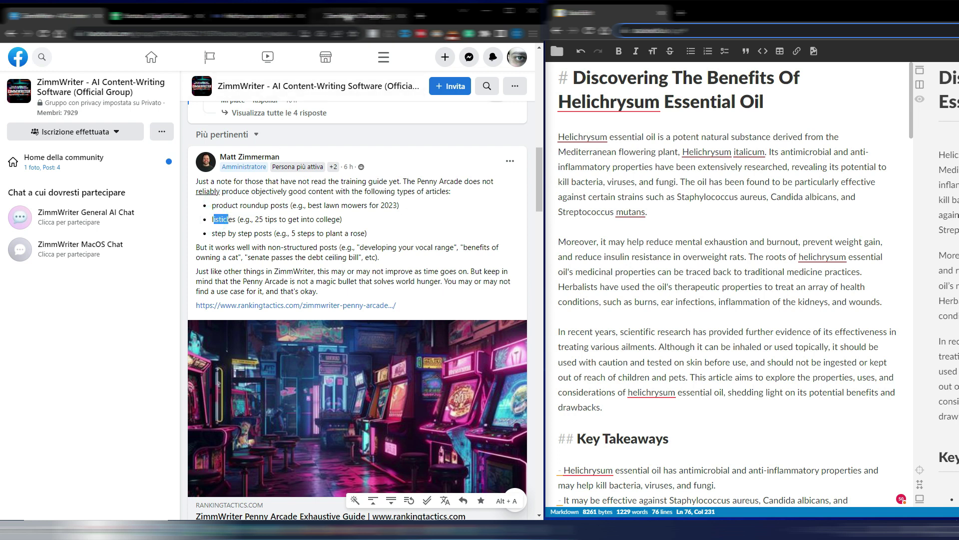
- Return to the Medical News Today article and look through its numbered benefits from "1. Preventing infections" to "5. Healing wounds"
click(257, 16)
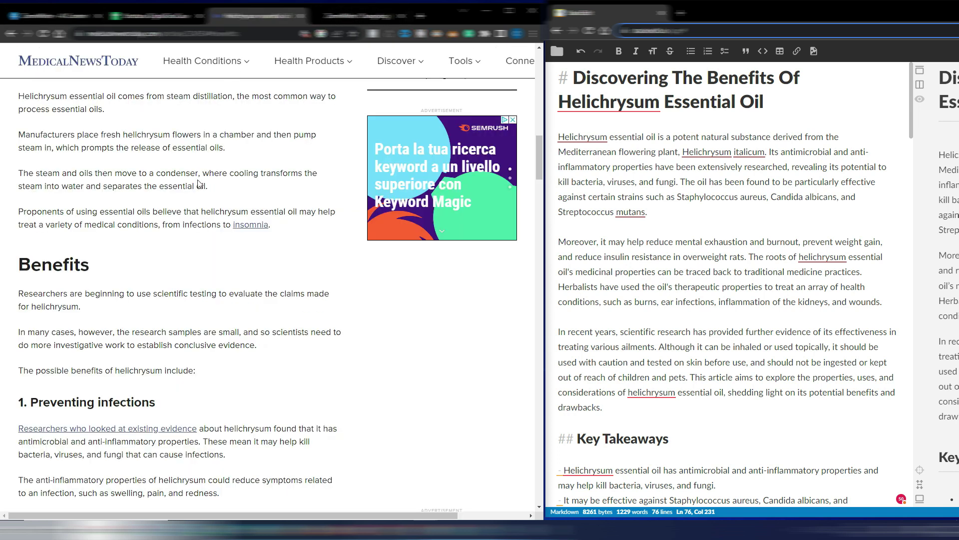
scroll(190, 251, down, 4)
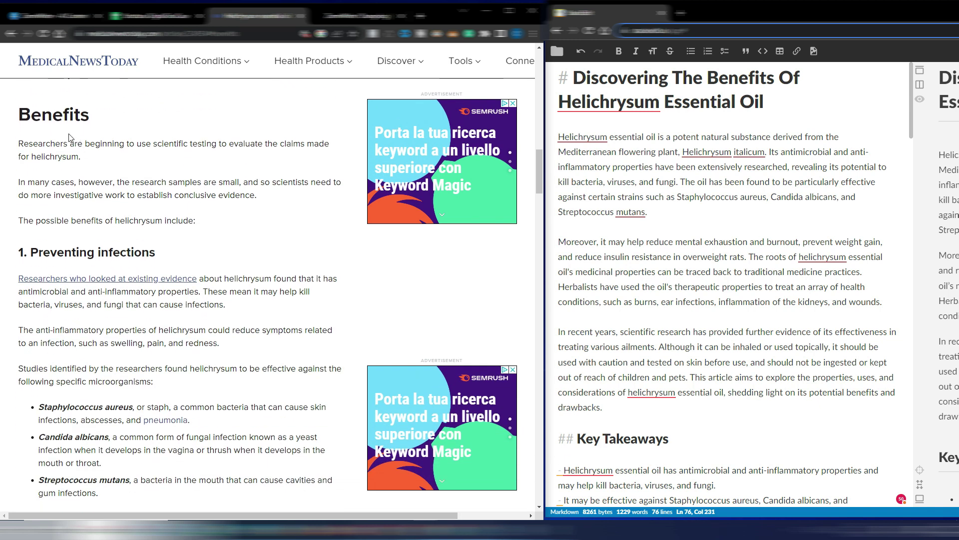
scroll(129, 285, down, 7)
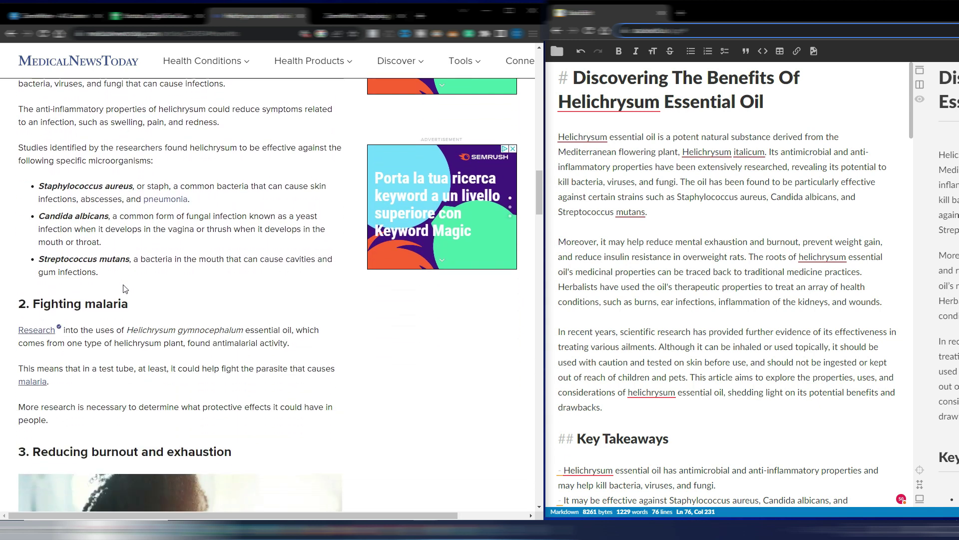
scroll(126, 280, down, 2)
scroll(126, 280, down, 7)
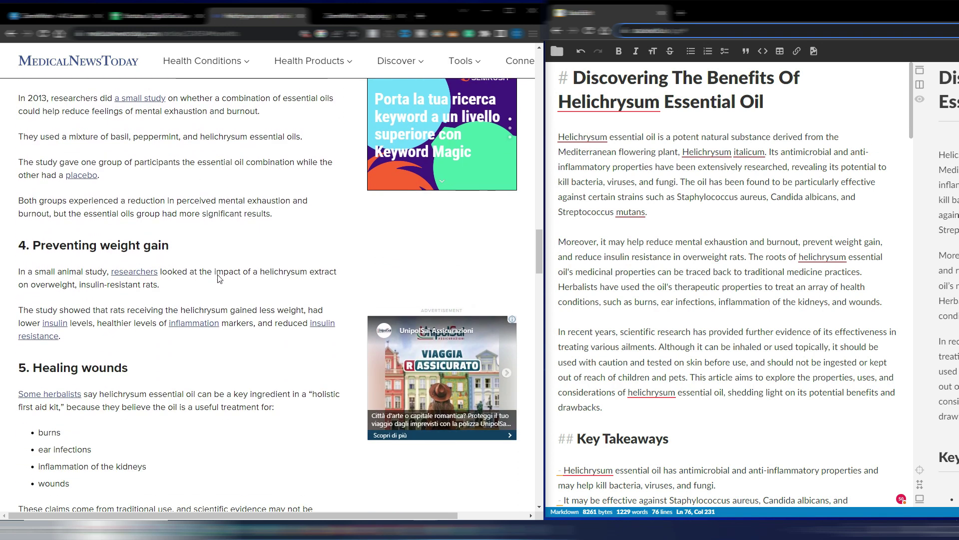
- Go back to the Facebook group post, highlight "step by step posts" in its list, and clear the highlight
key(ctrl+1)
drag(212, 234, 272, 234)
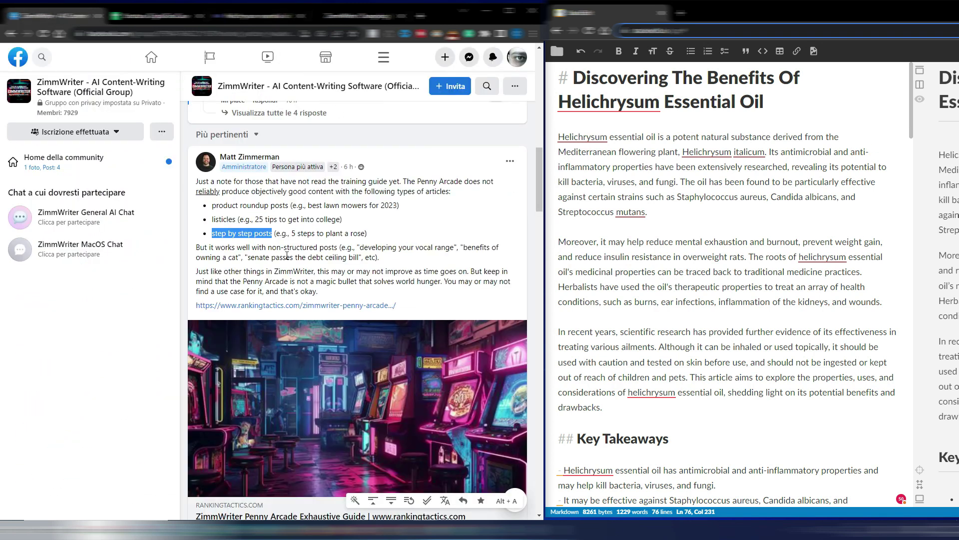
click(387, 235)
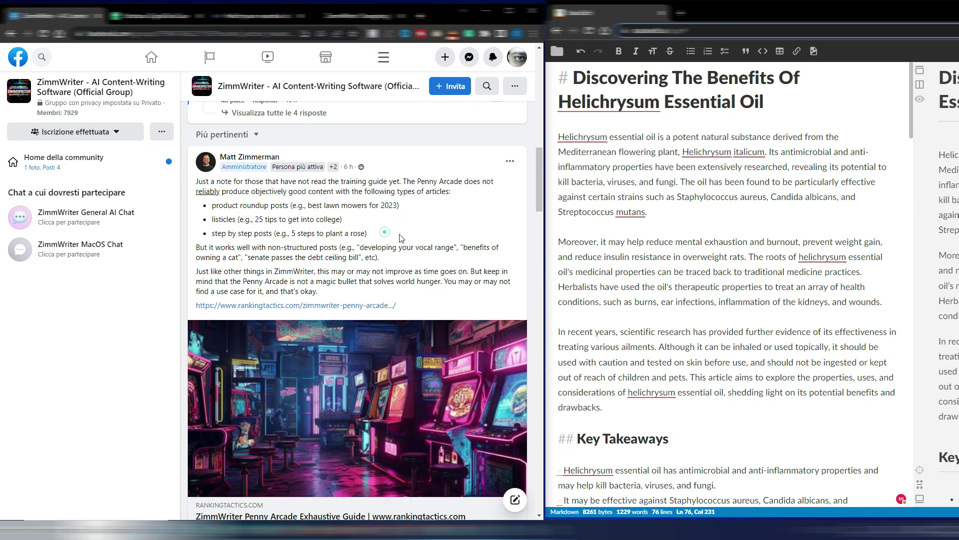
- Look over the rewritten article's introduction, Key Takeaways and "Antimicrobial and Anti-inflammatory Properties" section in StackEdit
middle_click(724, 324)
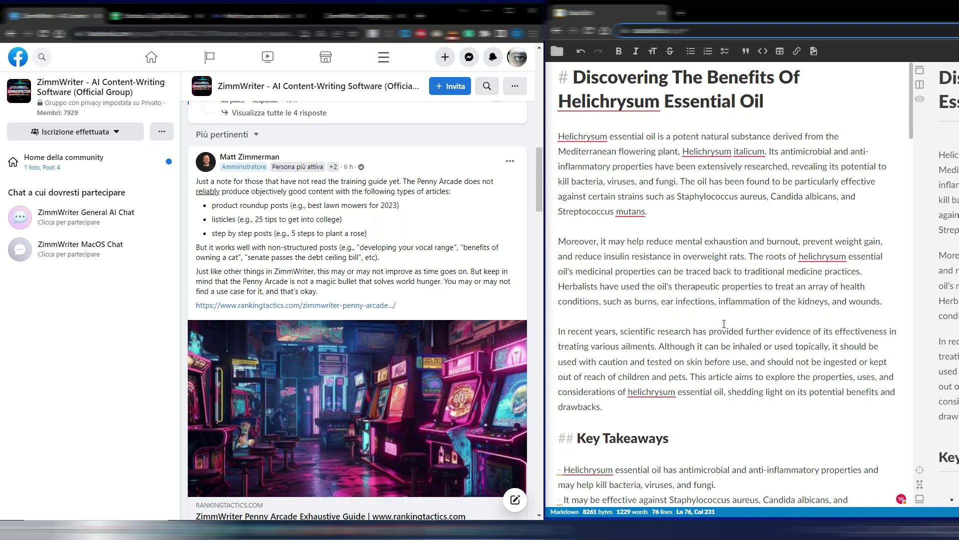
scroll(723, 324, up, 6)
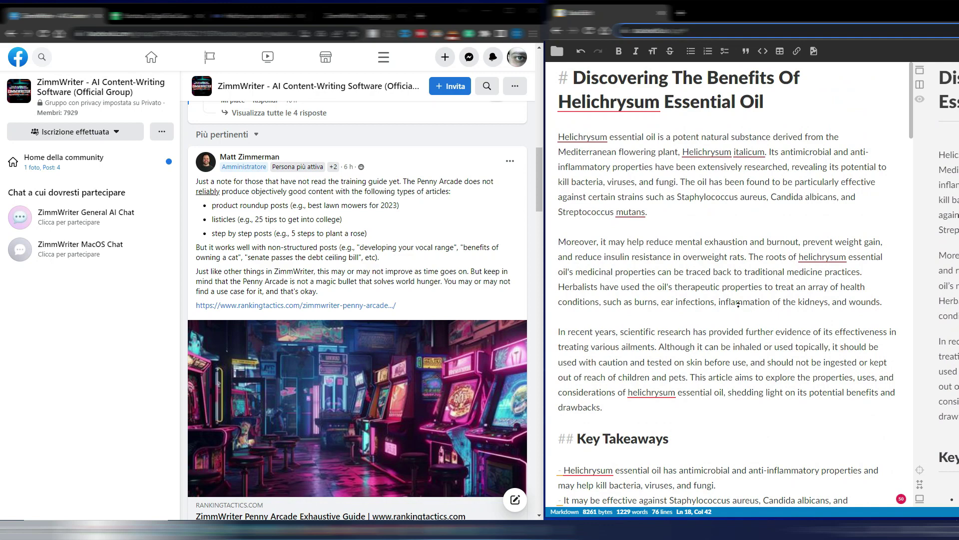
scroll(735, 303, down, 6)
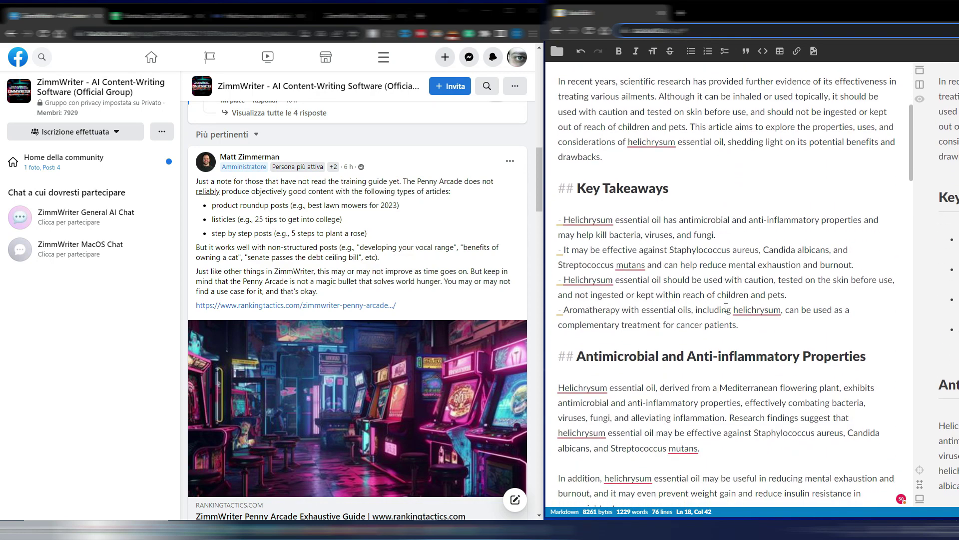
- Return to the Medical News Today article and compare its numbered benefits, "How to use", "Risks" and "Summary" sections with the rewritten article
click(256, 15)
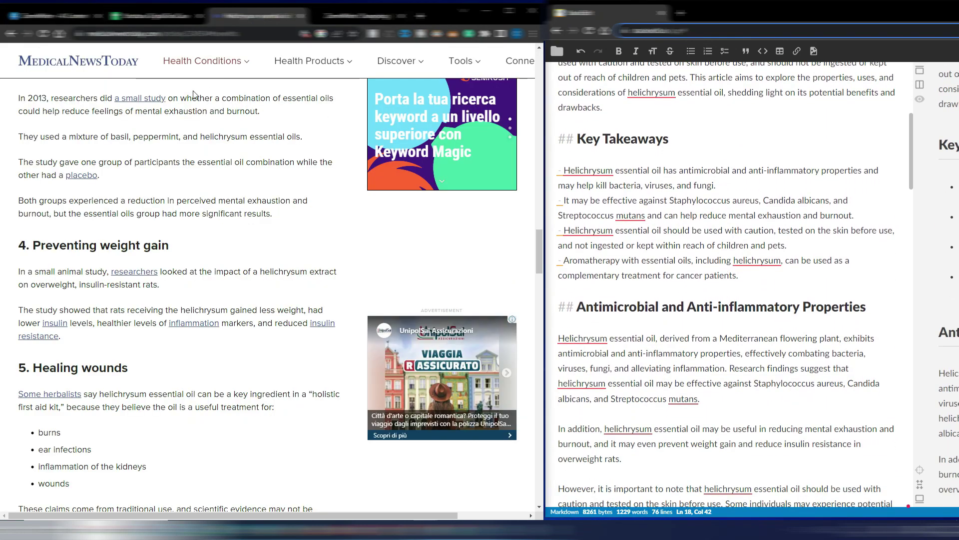
scroll(220, 290, down, 8)
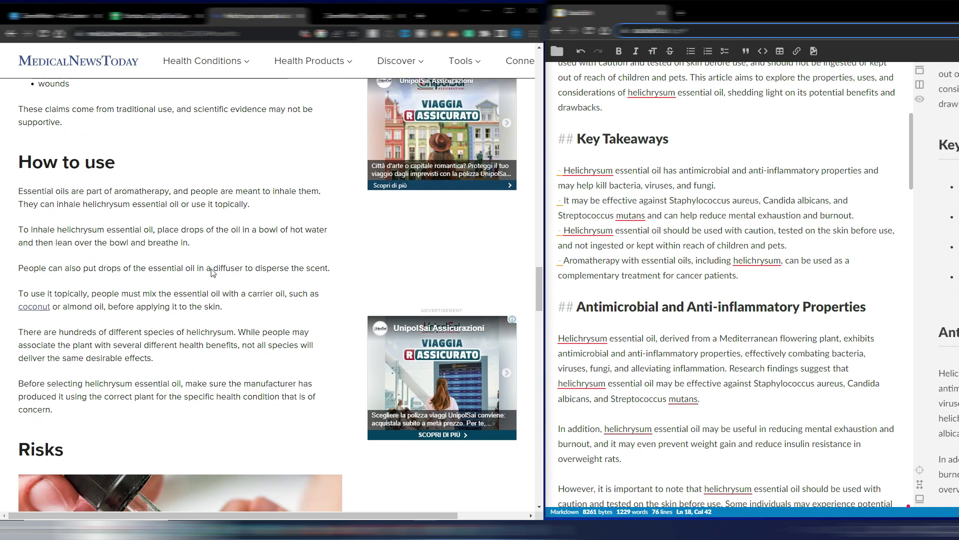
scroll(216, 282, up, 5)
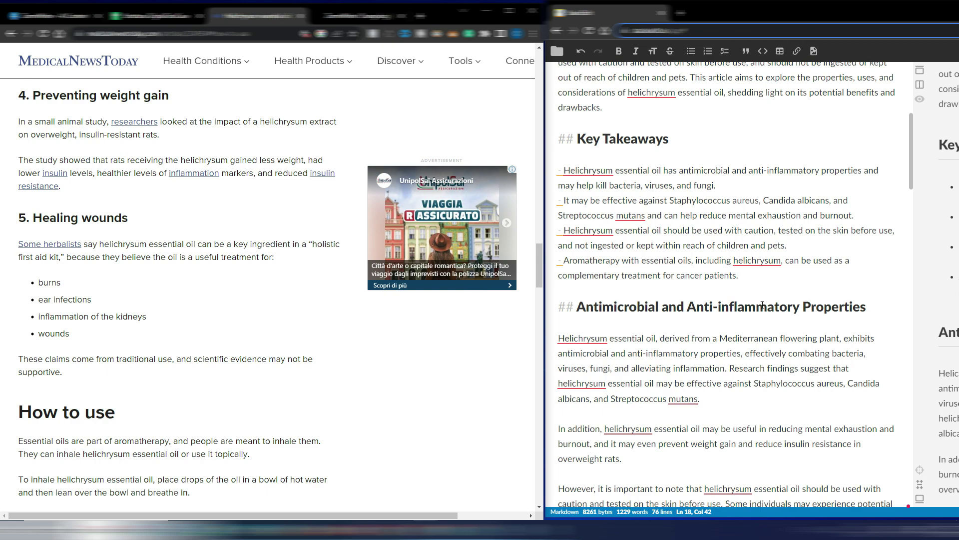
scroll(153, 350, down, 10)
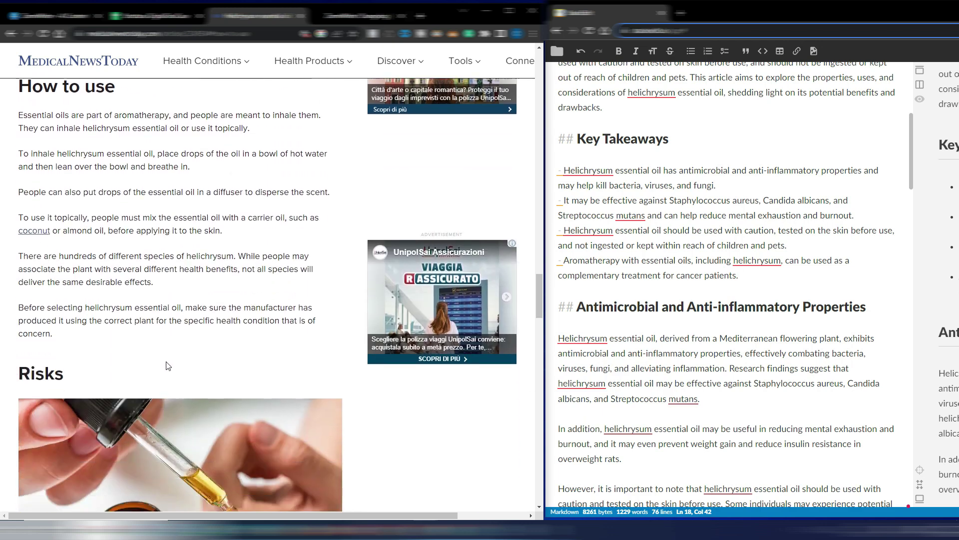
scroll(167, 380, down, 7)
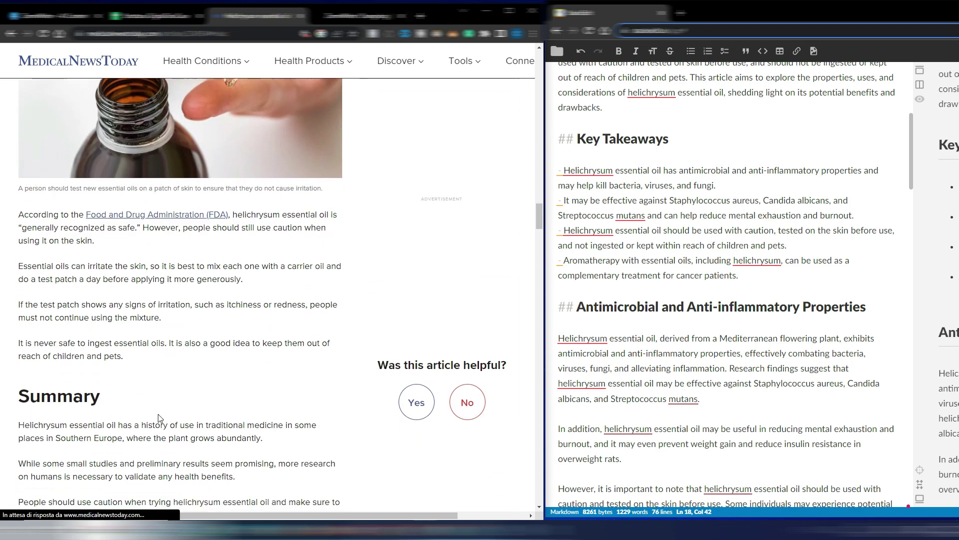
scroll(166, 399, up, 12)
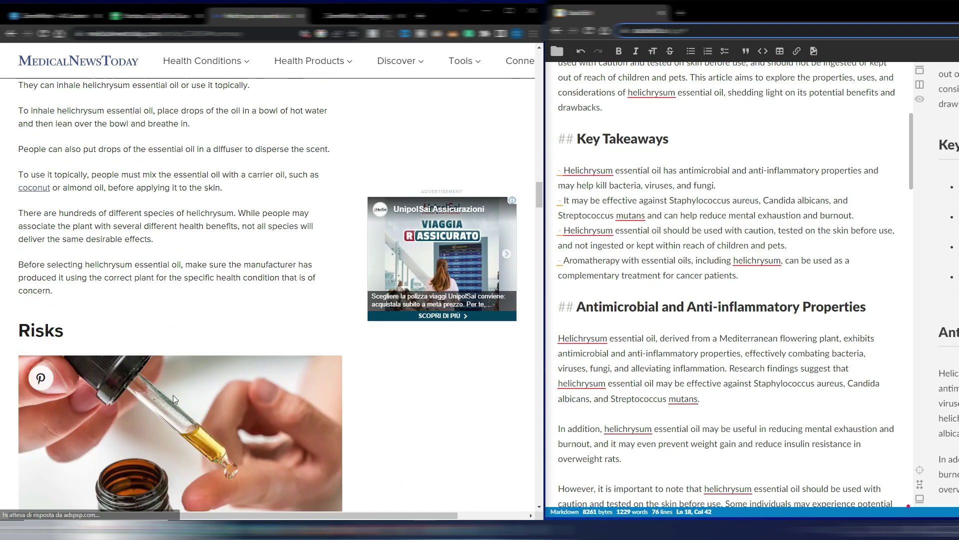
scroll(175, 397, up, 13)
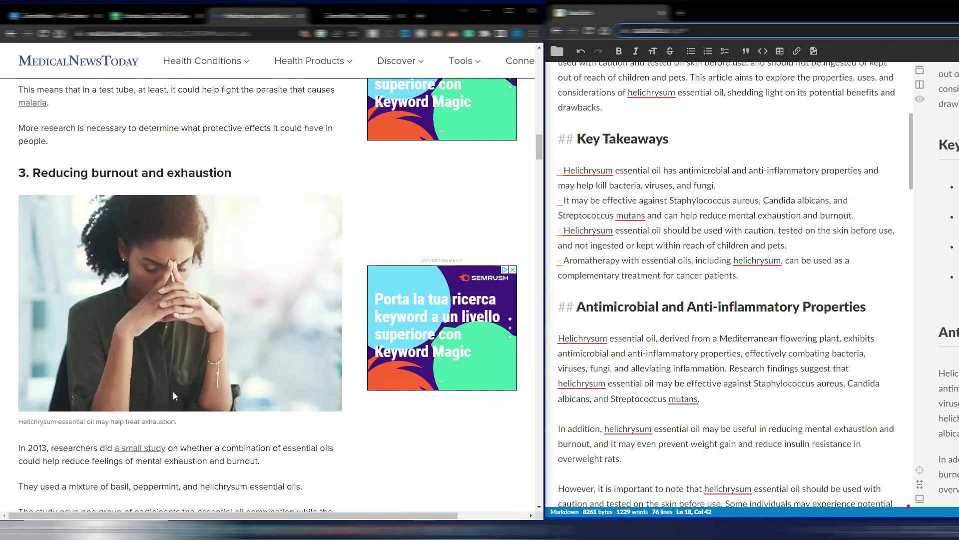
scroll(175, 397, up, 7)
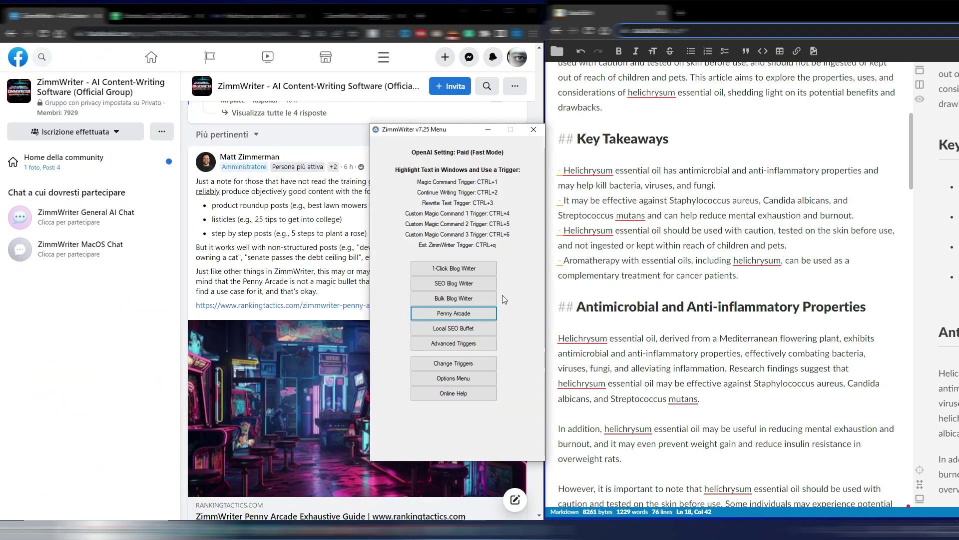
- Open Penny Arcade in ZimmWriter v7.25
click(465, 317)
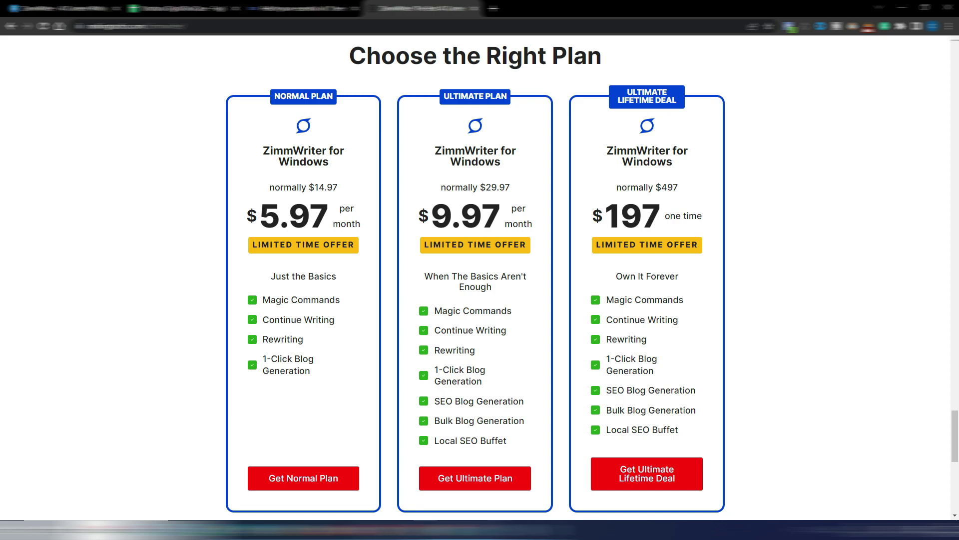
- Switch to the generated helichrysum article in Notepad, highlight the cost estimate digits in the model line near its beginning, and minimize the file
key(alt+Tab)
click(517, 234)
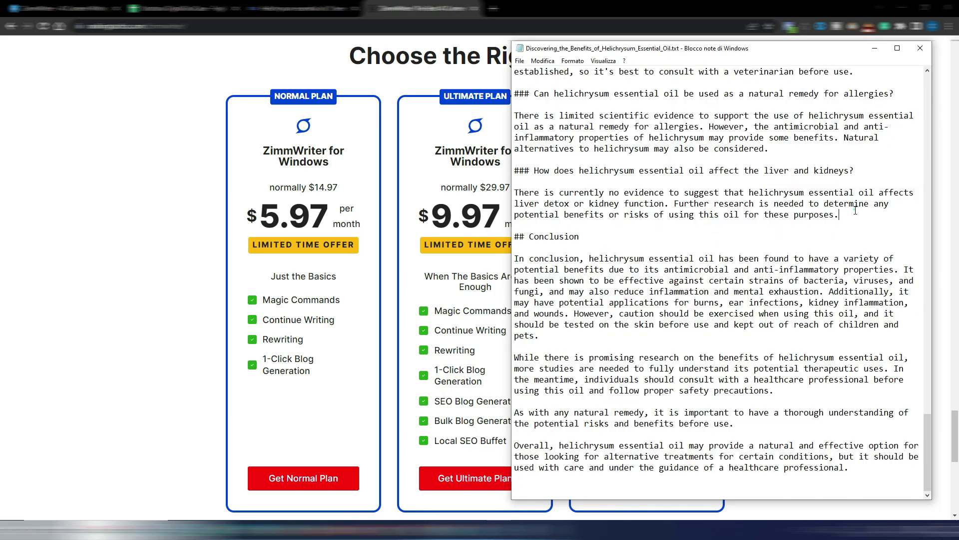
drag(927, 420, 942, 91)
drag(795, 93, 815, 90)
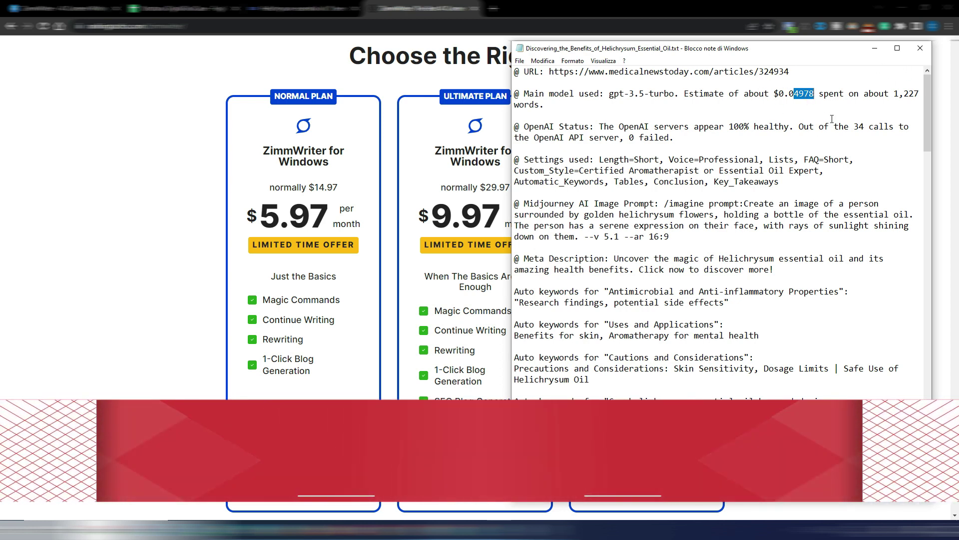
click(875, 48)
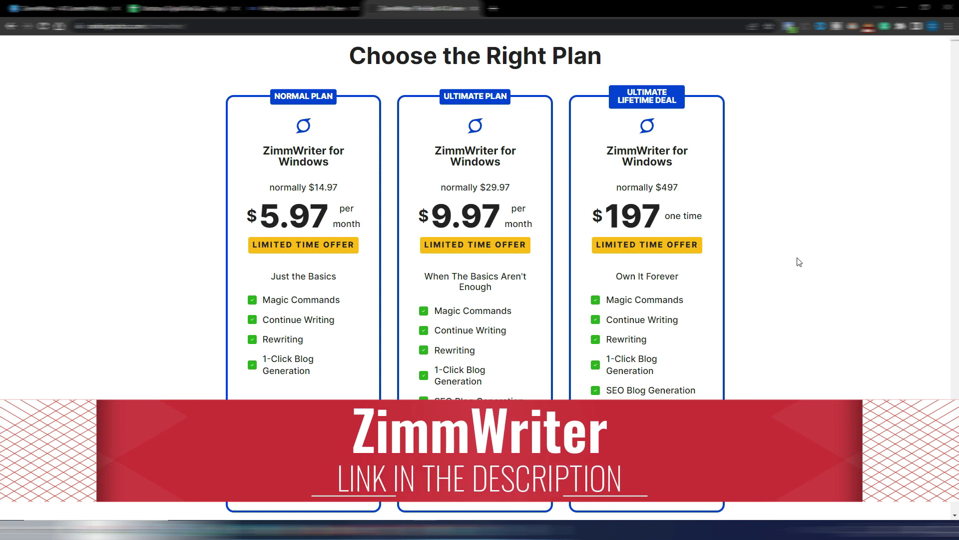